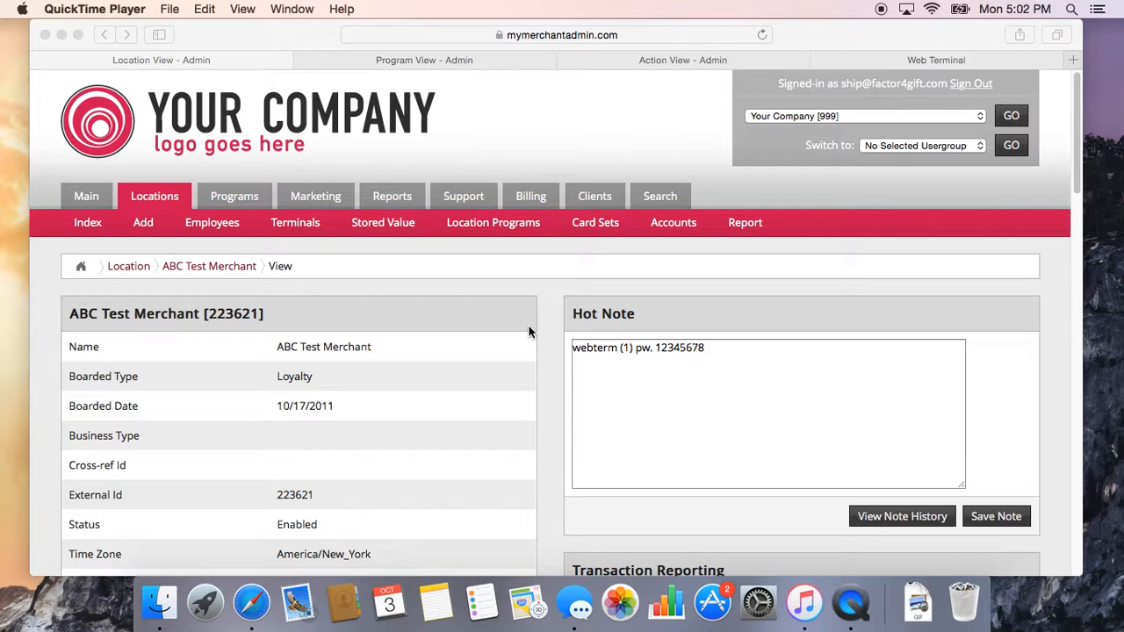
Step: Open the ABC Test Merchant Loyalty Video program from the location's list of programs
scroll(514, 339, "down", 15)
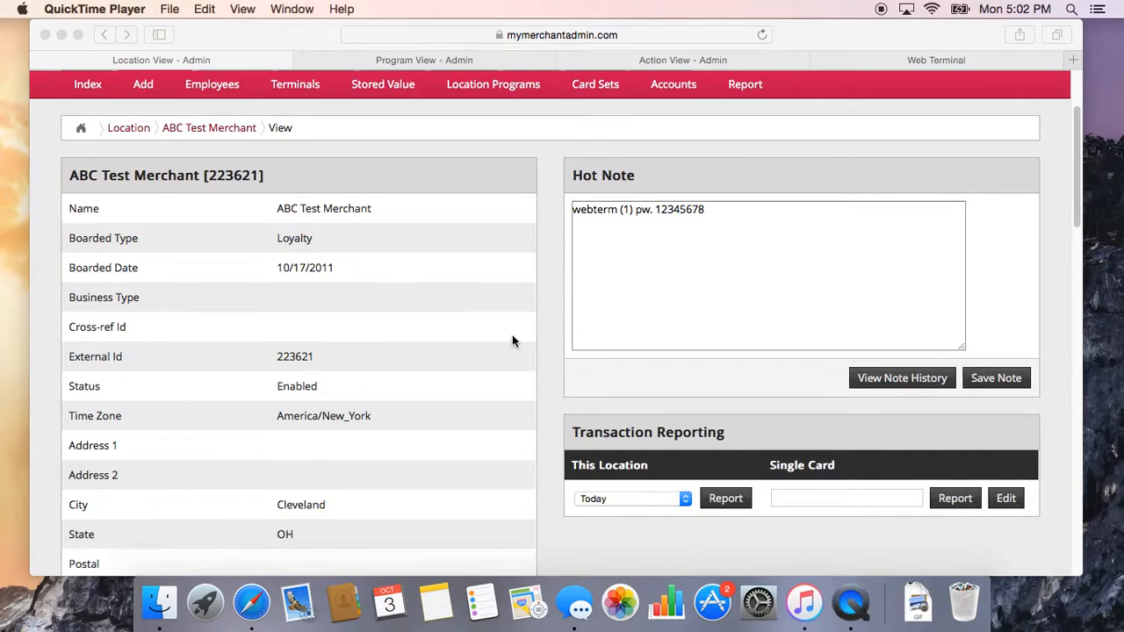
scroll(513, 340, "down", 12)
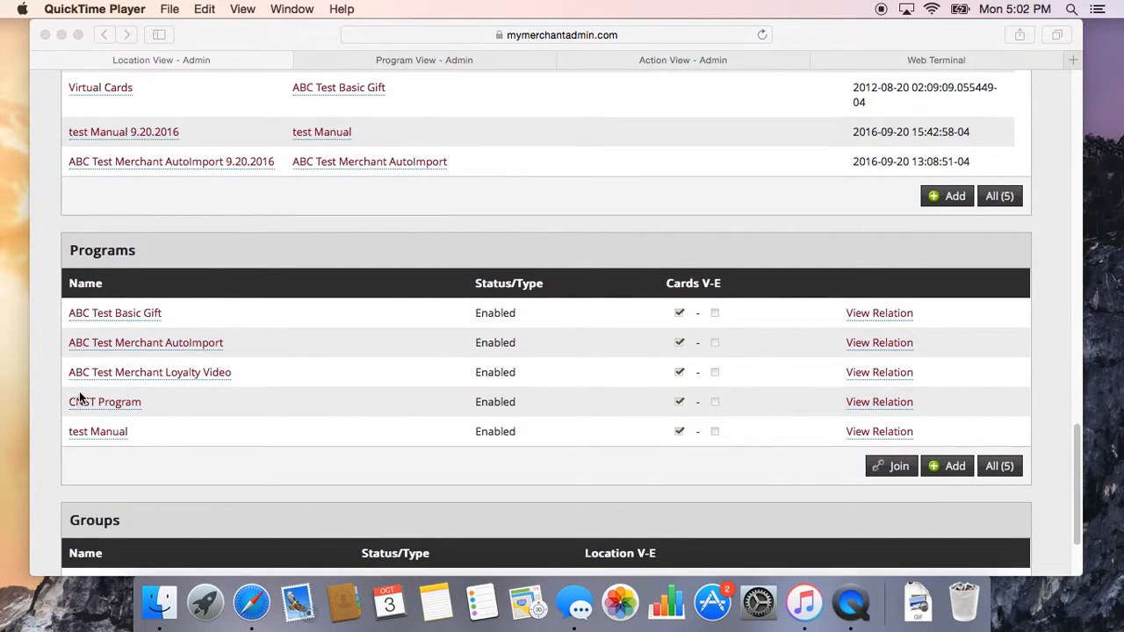
left_click(213, 372)
left_click(211, 372)
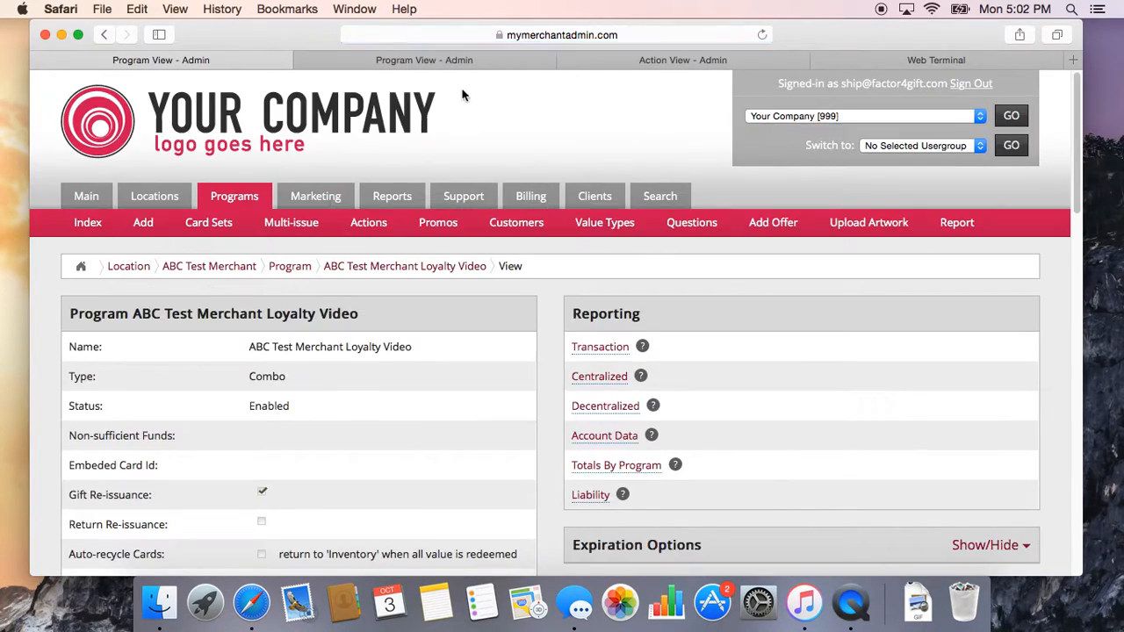
Step: Review the program's settings, participating locations, card sets, actions, promos and value types
scroll(478, 290, "down", 2)
scroll(480, 300, "down", 12)
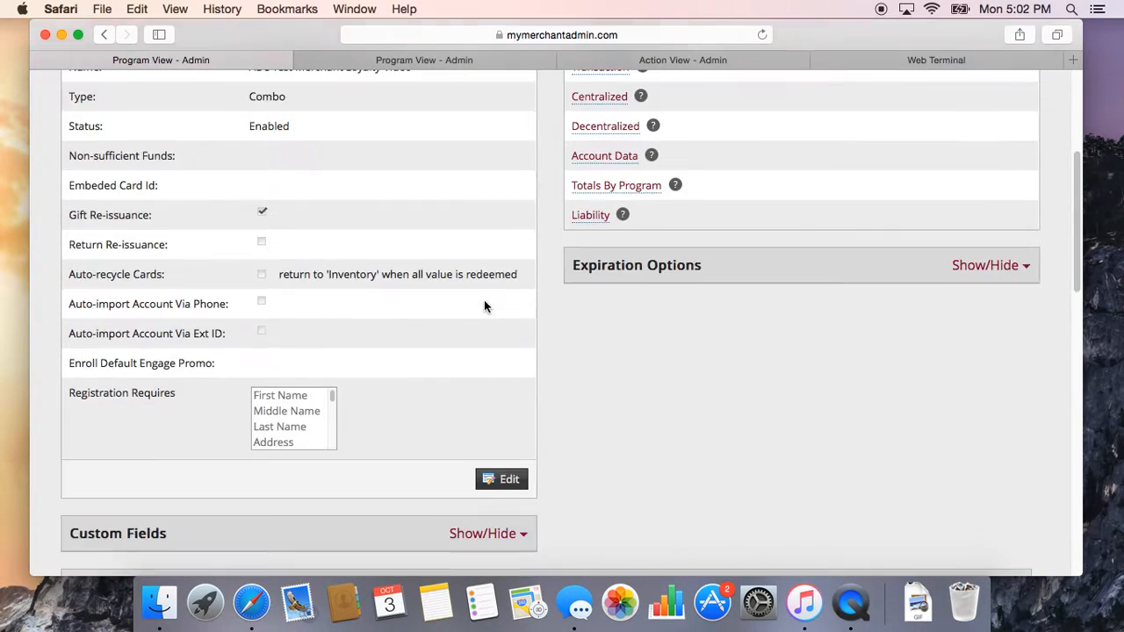
scroll(431, 392, "down", 8)
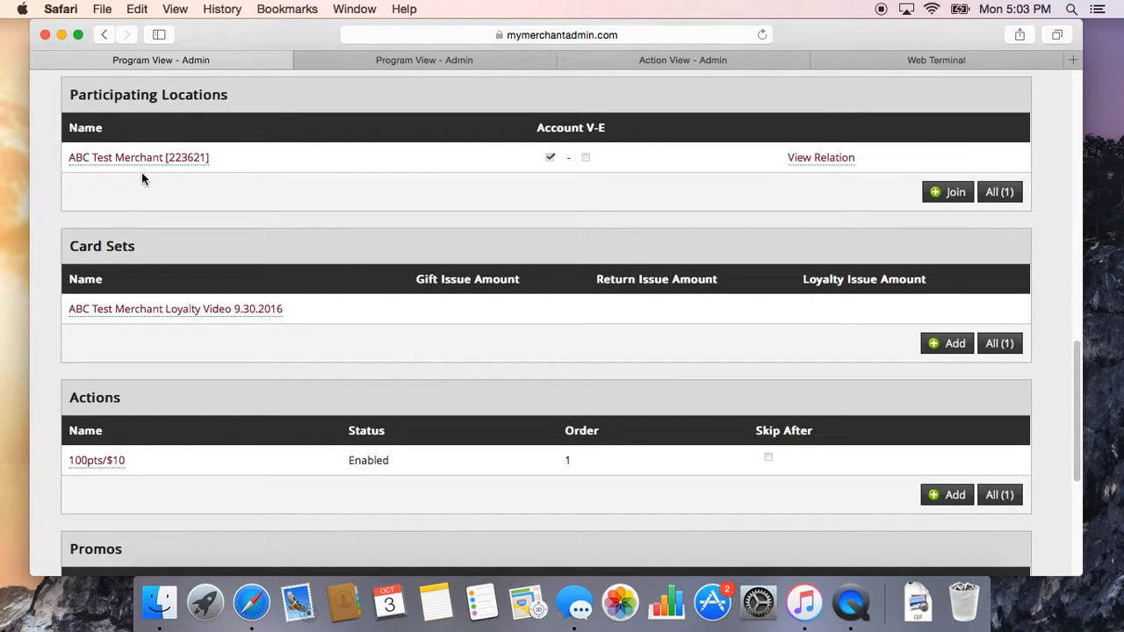
scroll(224, 282, "down", 2)
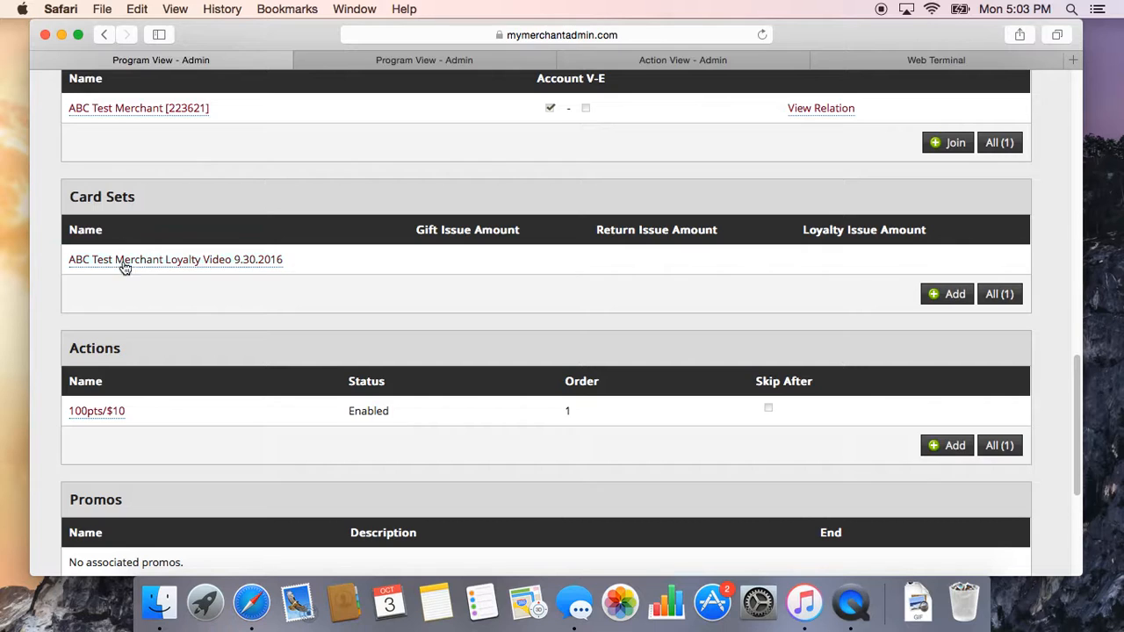
scroll(134, 292, "down", 2)
scroll(138, 300, "down", 5)
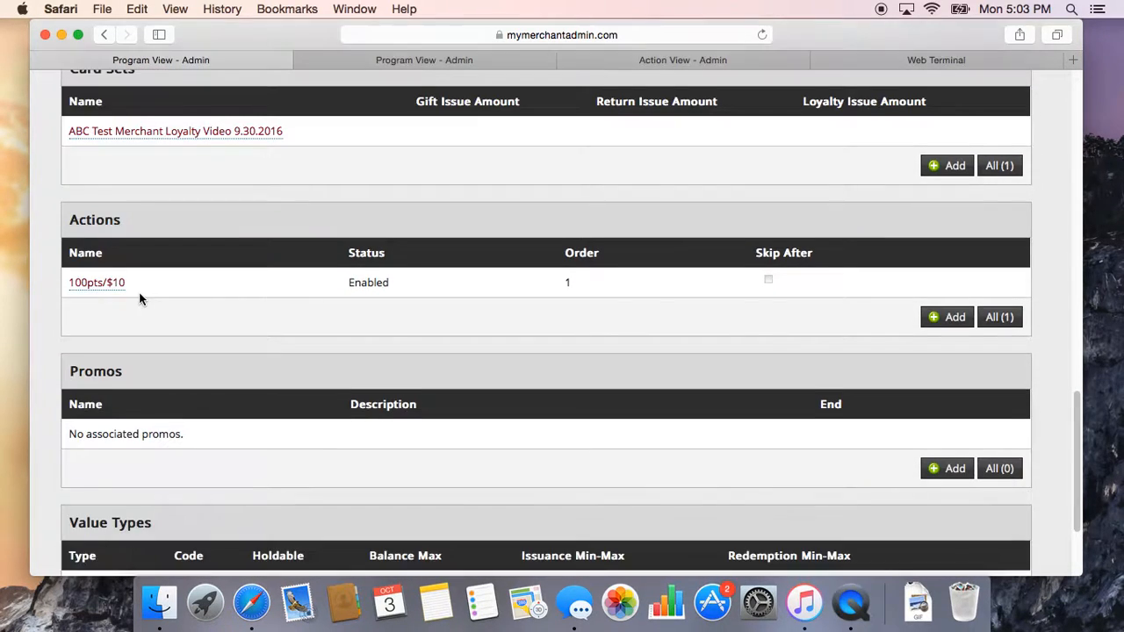
scroll(142, 299, "down", 1)
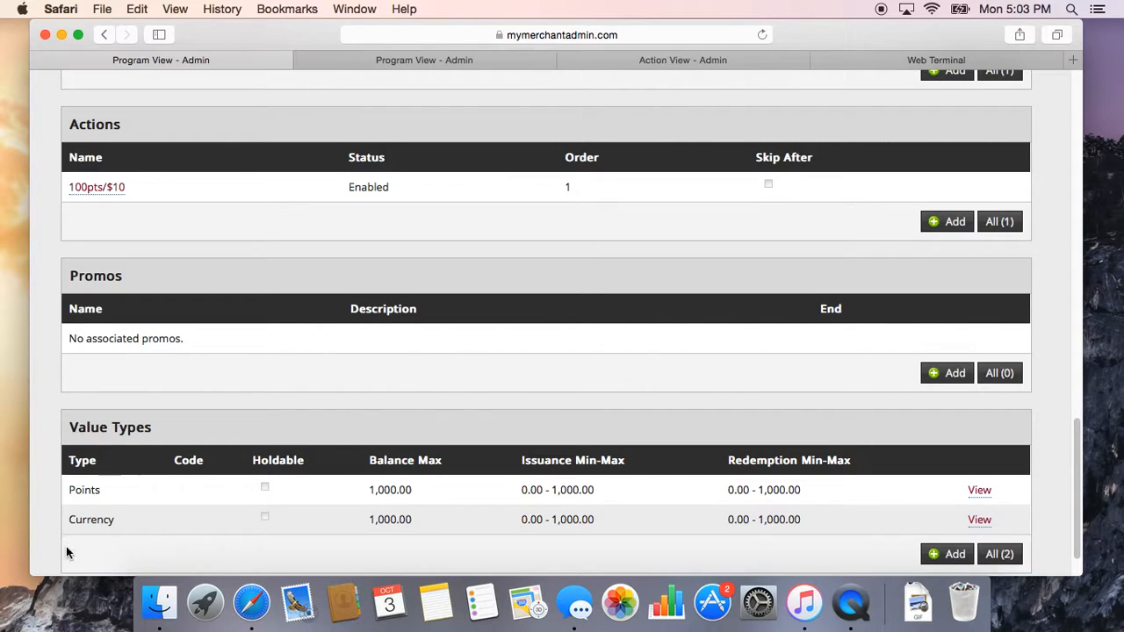
scroll(136, 509, "down", 1)
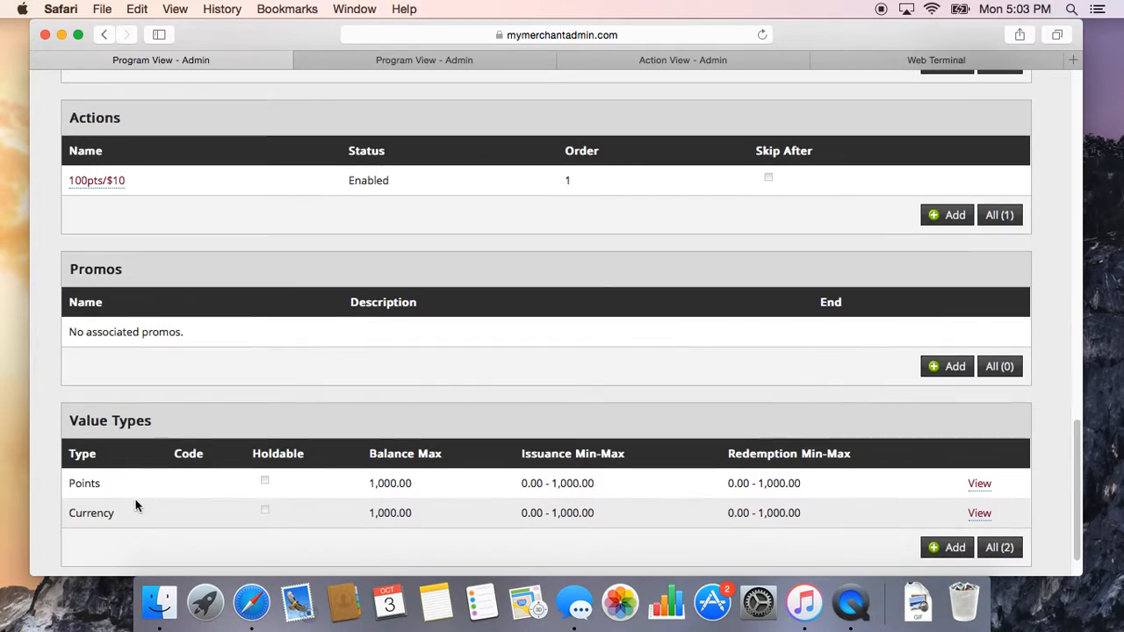
scroll(133, 454, "down", 1)
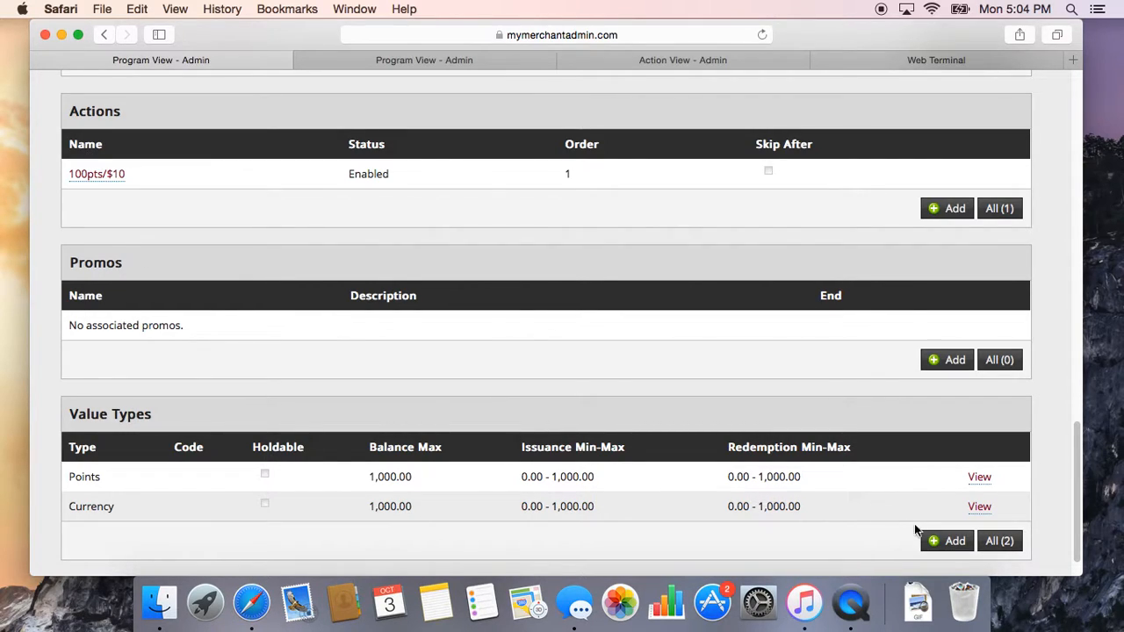
Step: Start adding a value type to the program and look through the available Type and Currency options without choosing any
left_click(943, 540)
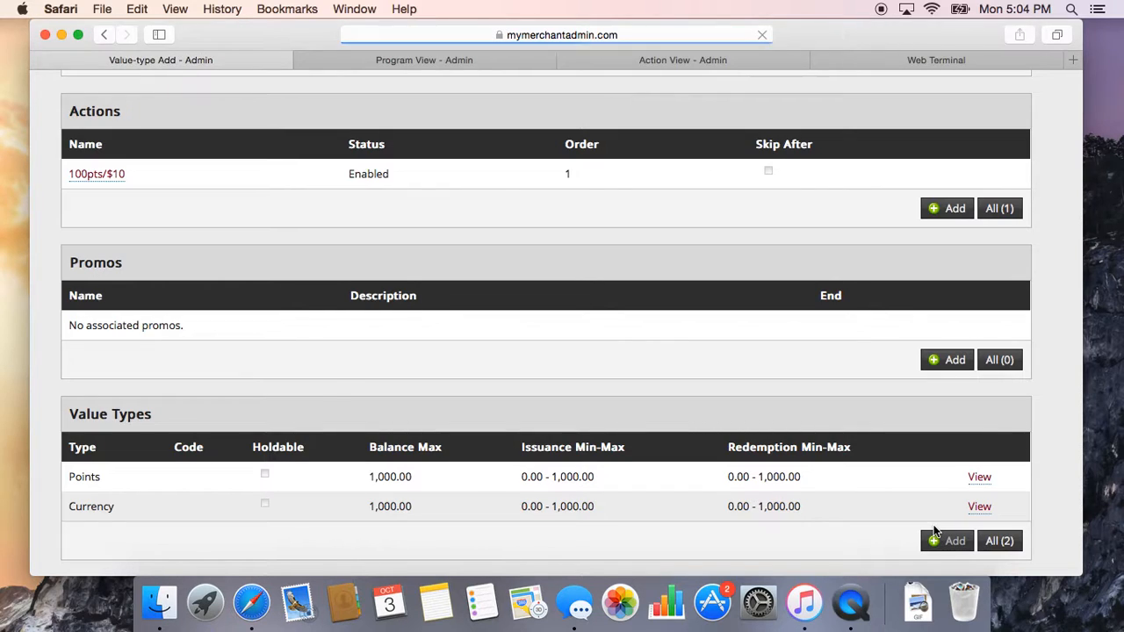
scroll(650, 426, "down", 3)
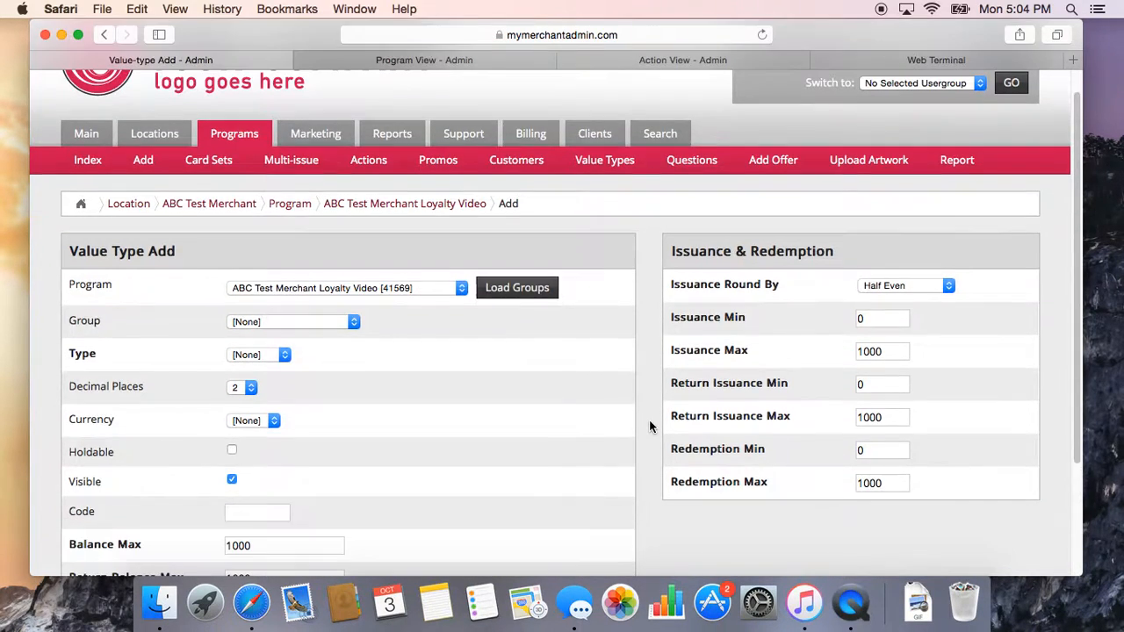
scroll(652, 419, "down", 2)
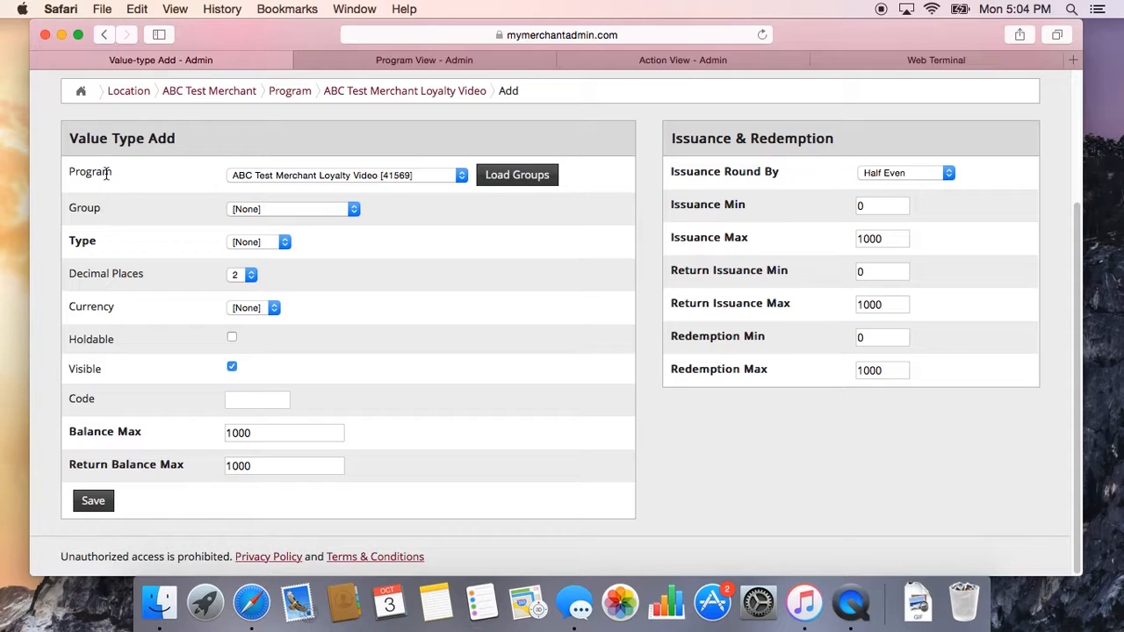
left_click(285, 243)
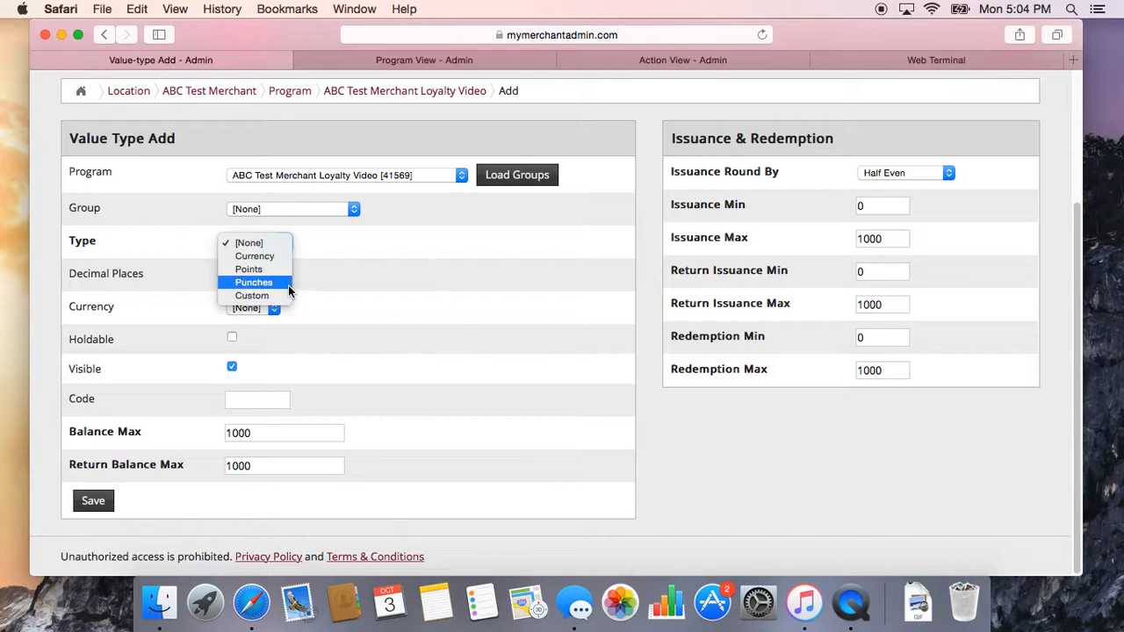
left_click(343, 286)
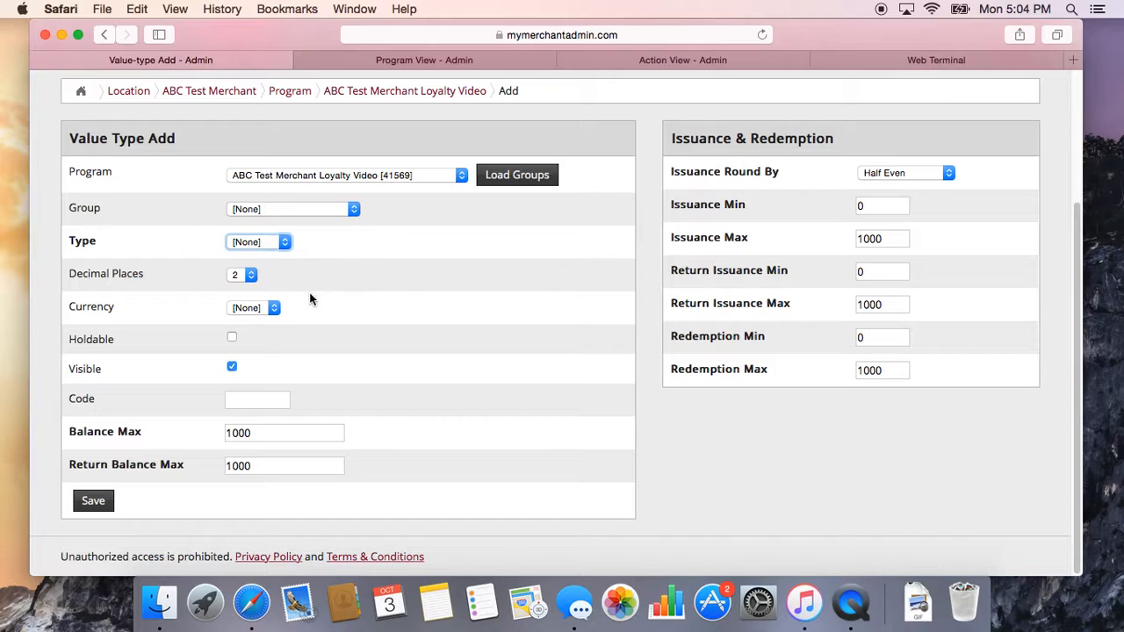
left_click(275, 307)
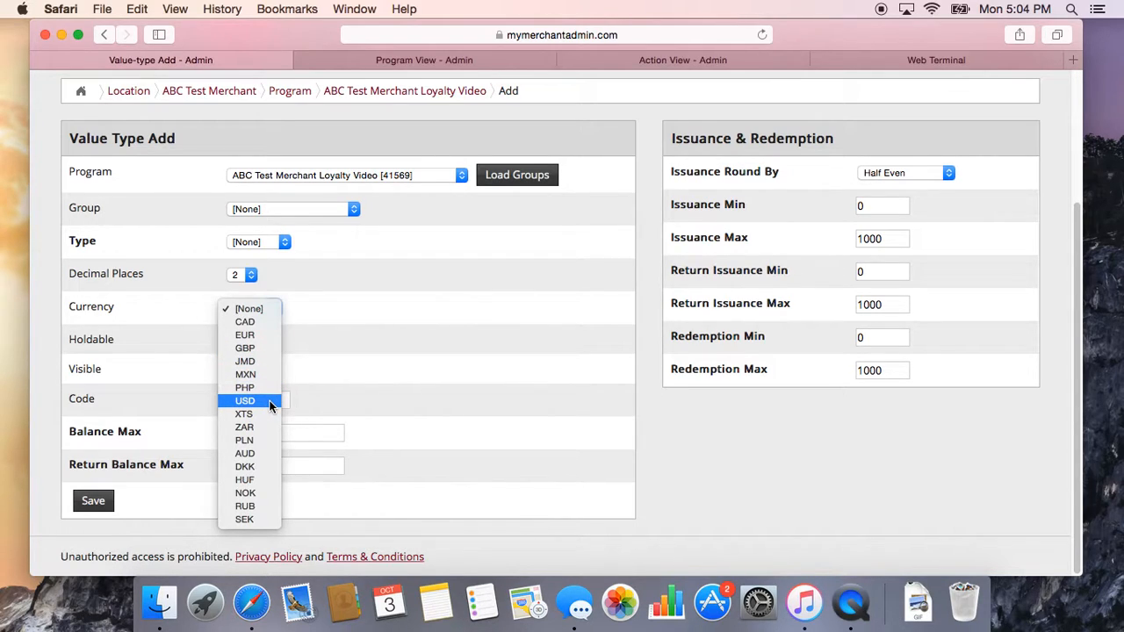
left_click(407, 366)
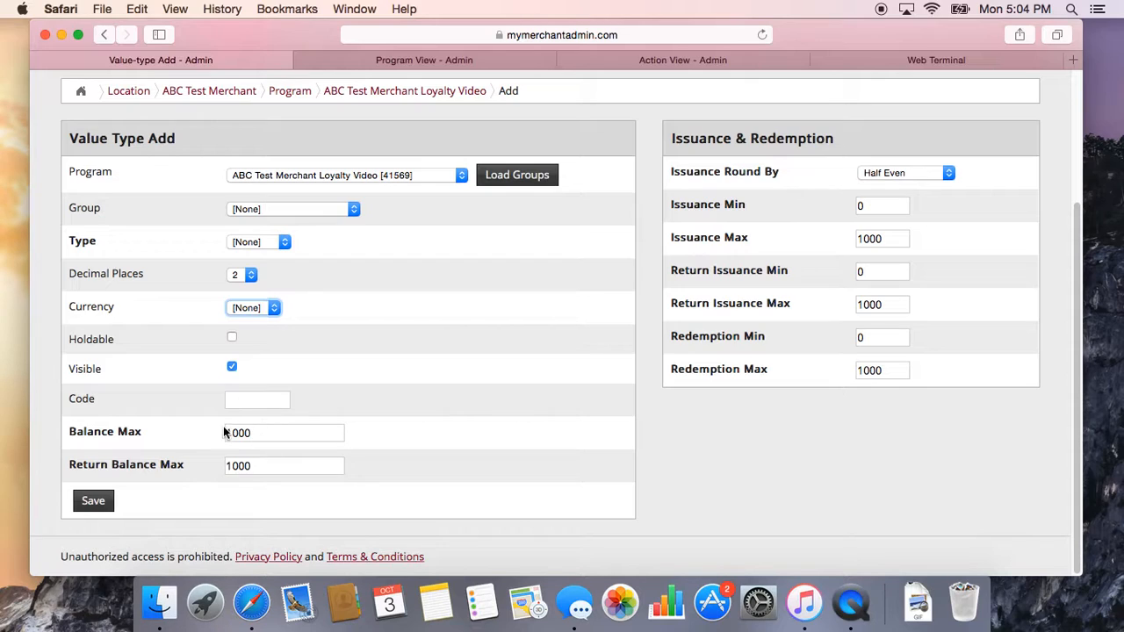
Step: Set both the Balance Max and the Return Balance Max of the new value type to 1000000
left_click(260, 431)
left_click(304, 431)
type("0")
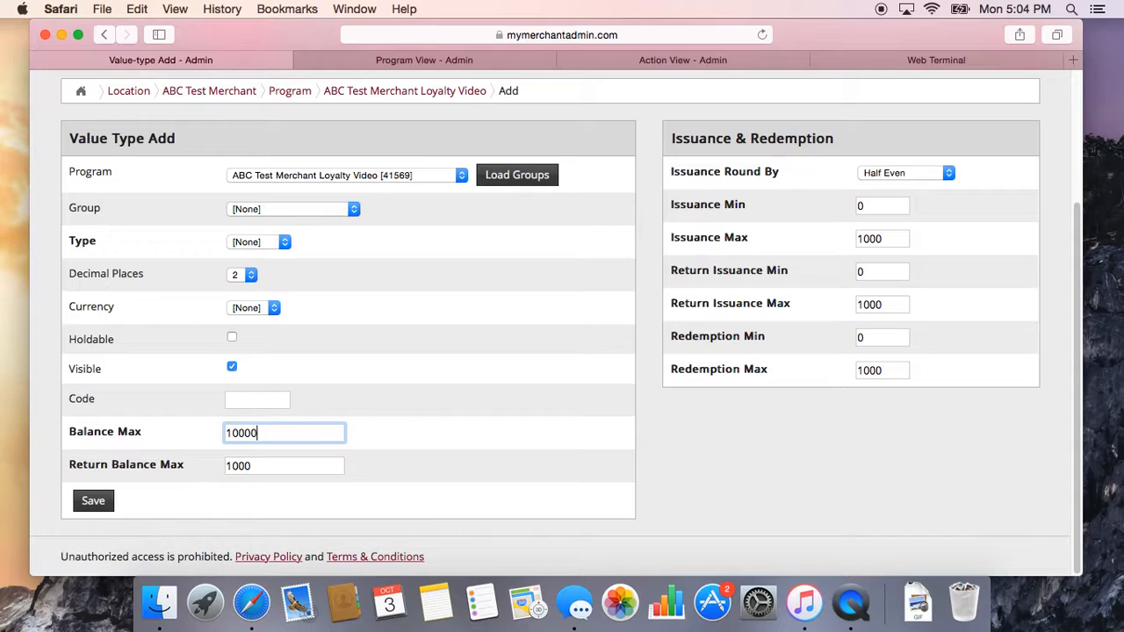
type("00")
left_click(290, 464)
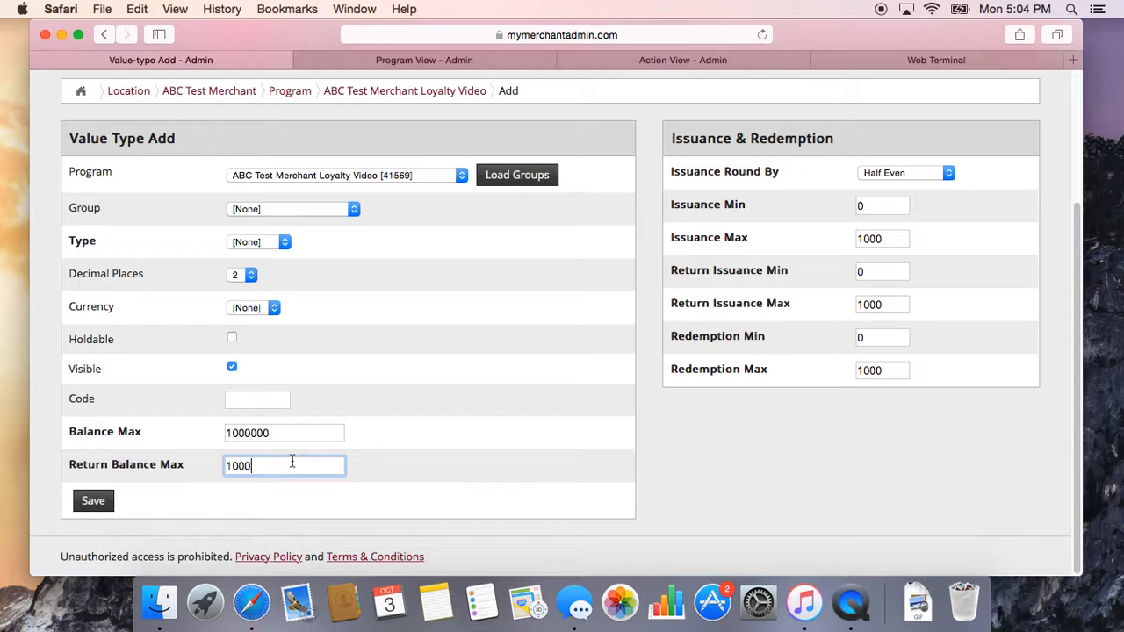
key("BackSpace")
key("BackSpace")
key("BackSpace")
type("000000")
Step: Switch to the already open program view and check its Value Types and Actions lists
left_click(423, 59)
scroll(512, 347, "down", 5)
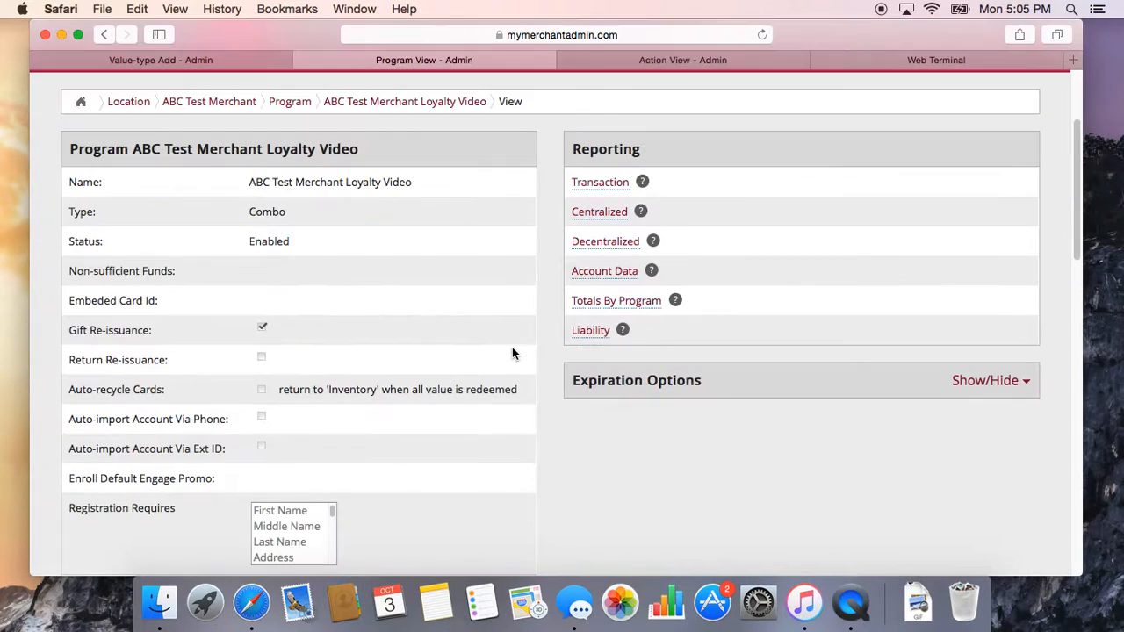
scroll(515, 360, "down", 15)
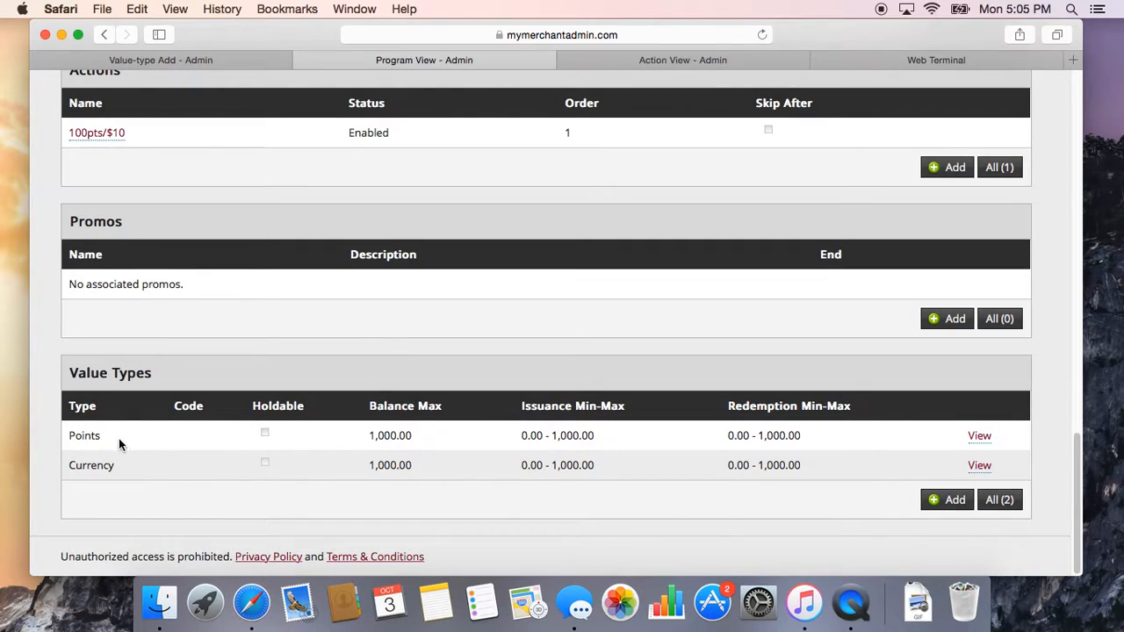
scroll(410, 457, "up", 2)
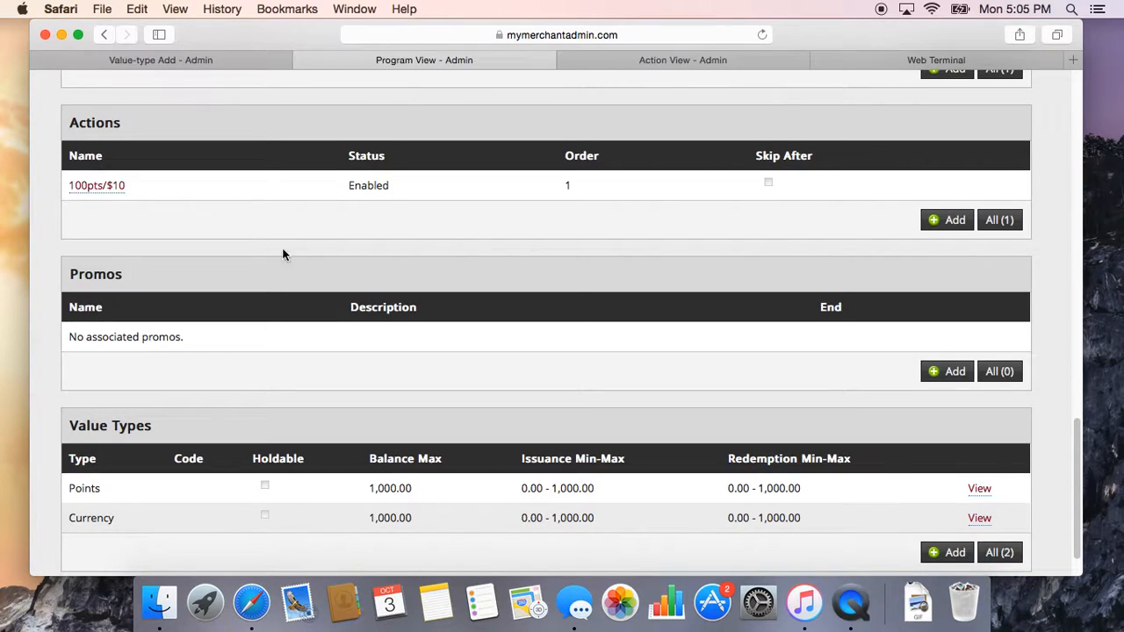
Step: Switch to the open 100pts/$10 action and examine its name and its subtraction and addition settings
left_click(649, 66)
scroll(582, 351, "down", 1)
scroll(588, 359, "down", 3)
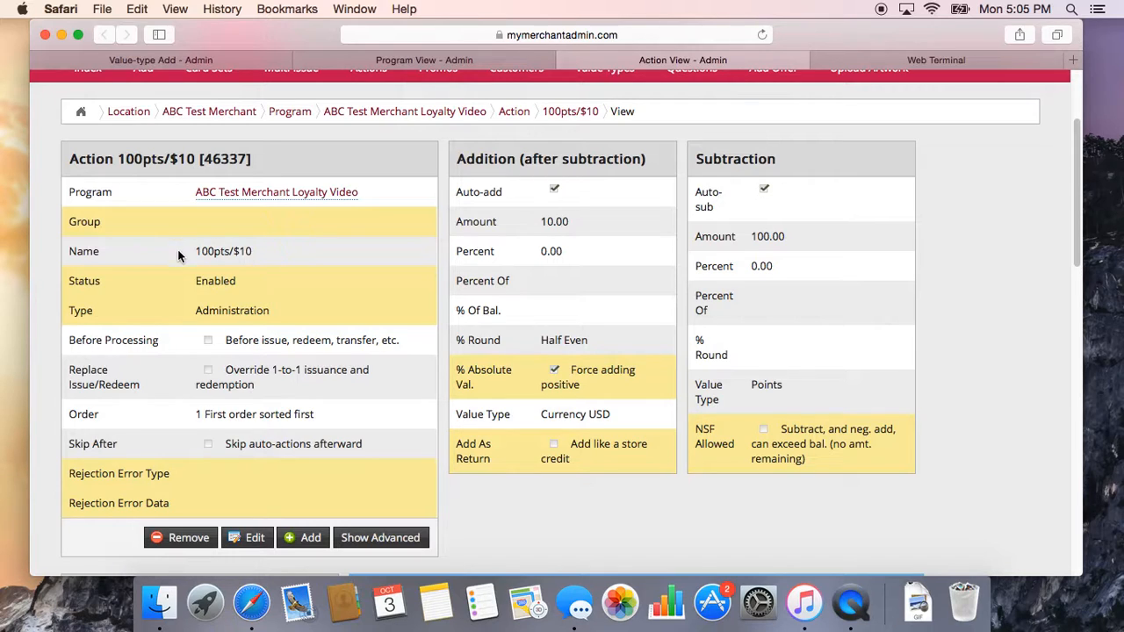
left_click_drag(198, 250, 252, 255)
left_click_drag(697, 159, 779, 160)
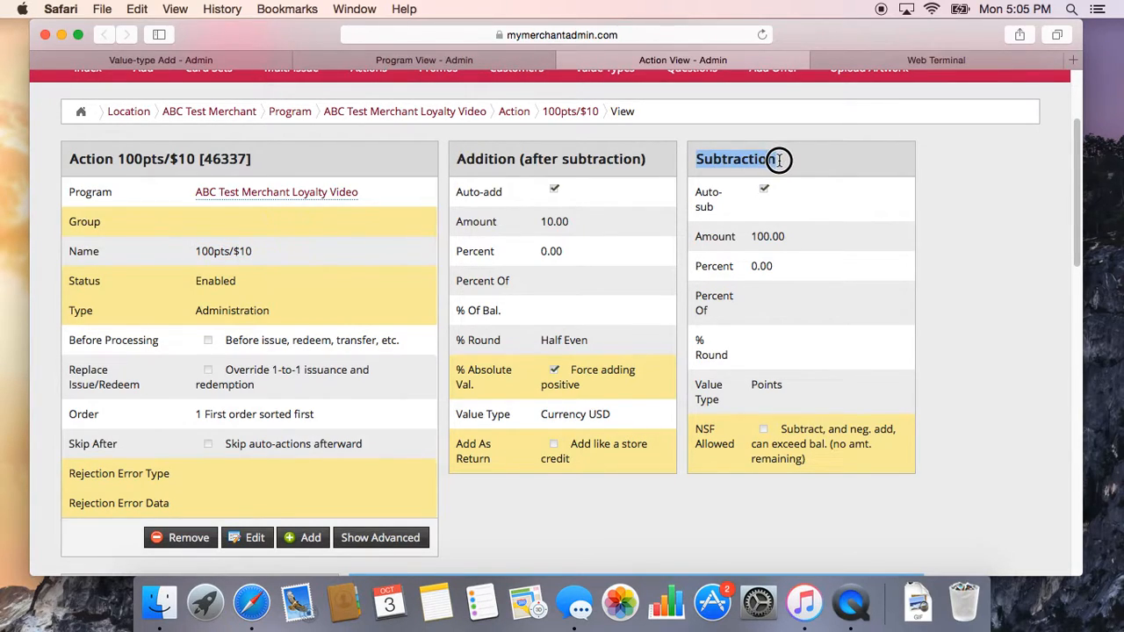
left_click(467, 155)
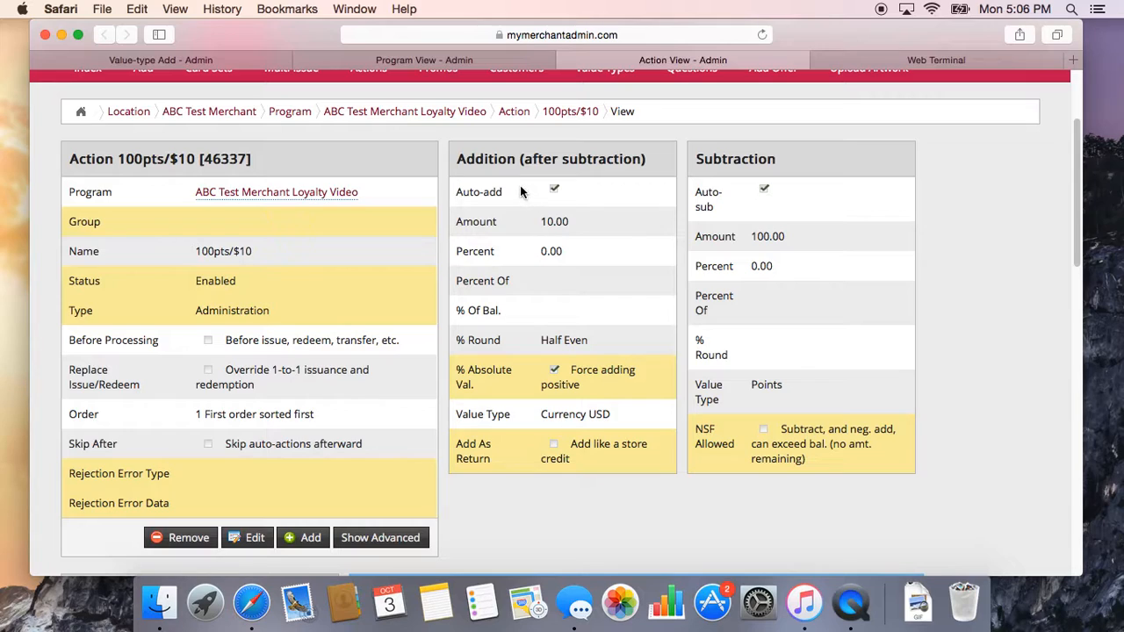
left_click_drag(542, 221, 572, 222)
left_click(567, 221)
scroll(753, 377, "down", 3)
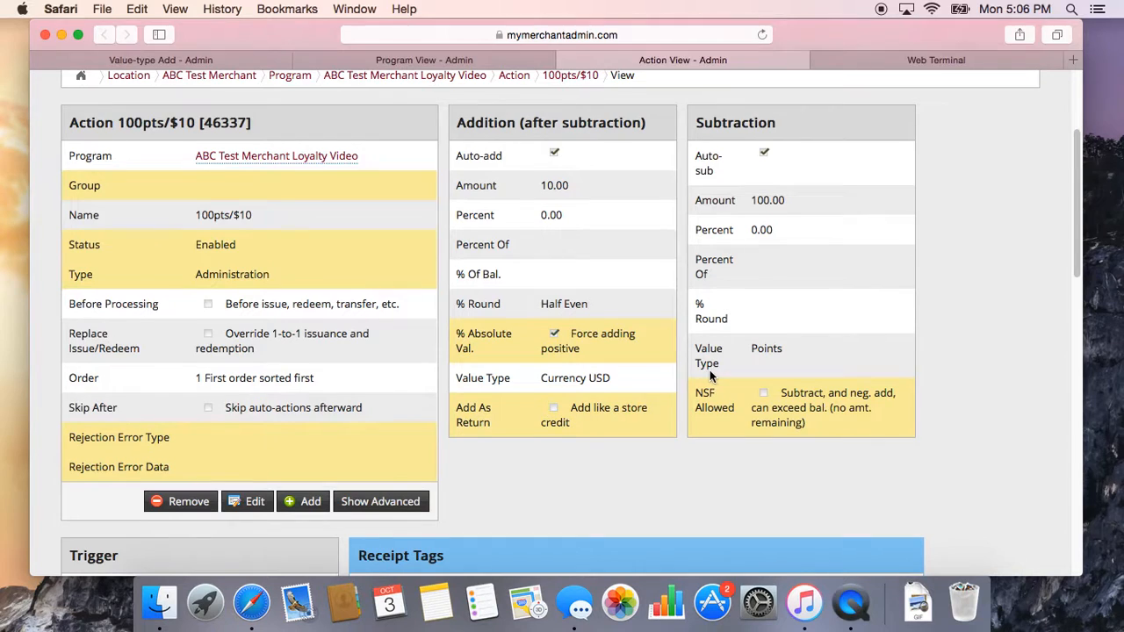
Step: Examine the action's trigger settings, including dates, trigger event, selected transaction type, maximum per transaction and value range
scroll(709, 372, "down", 5)
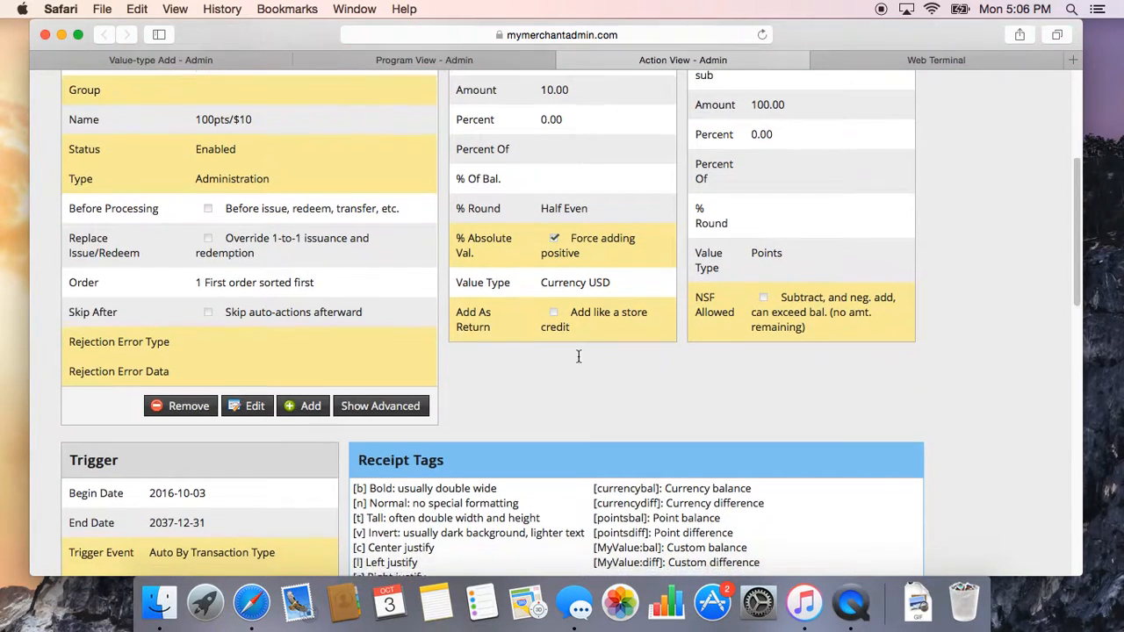
scroll(545, 350, "down", 12)
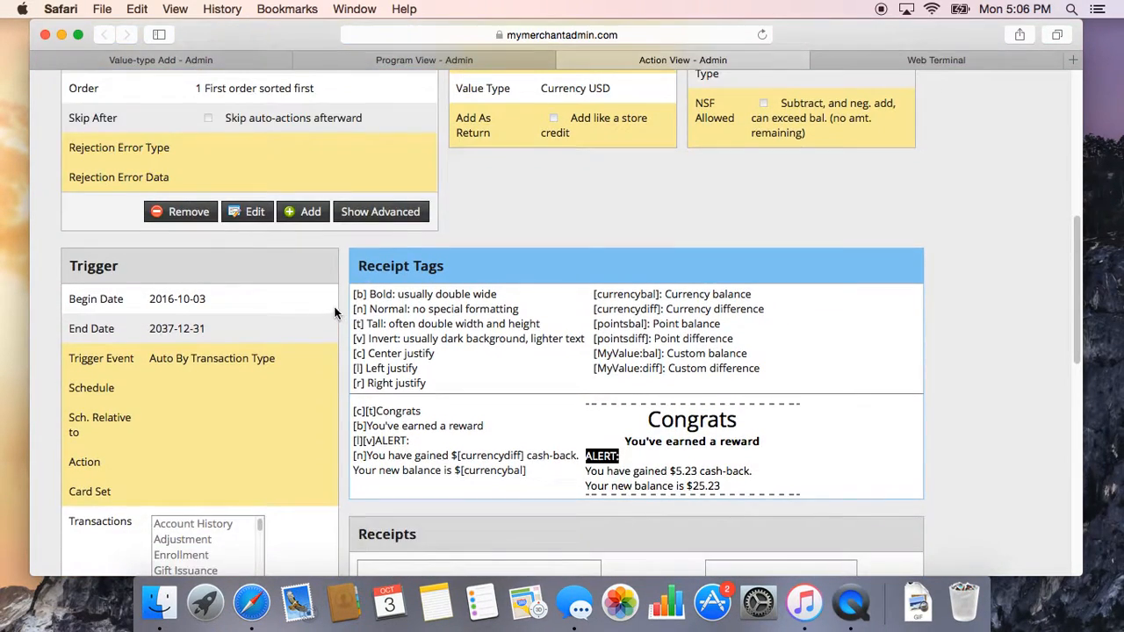
scroll(334, 311, "down", 1)
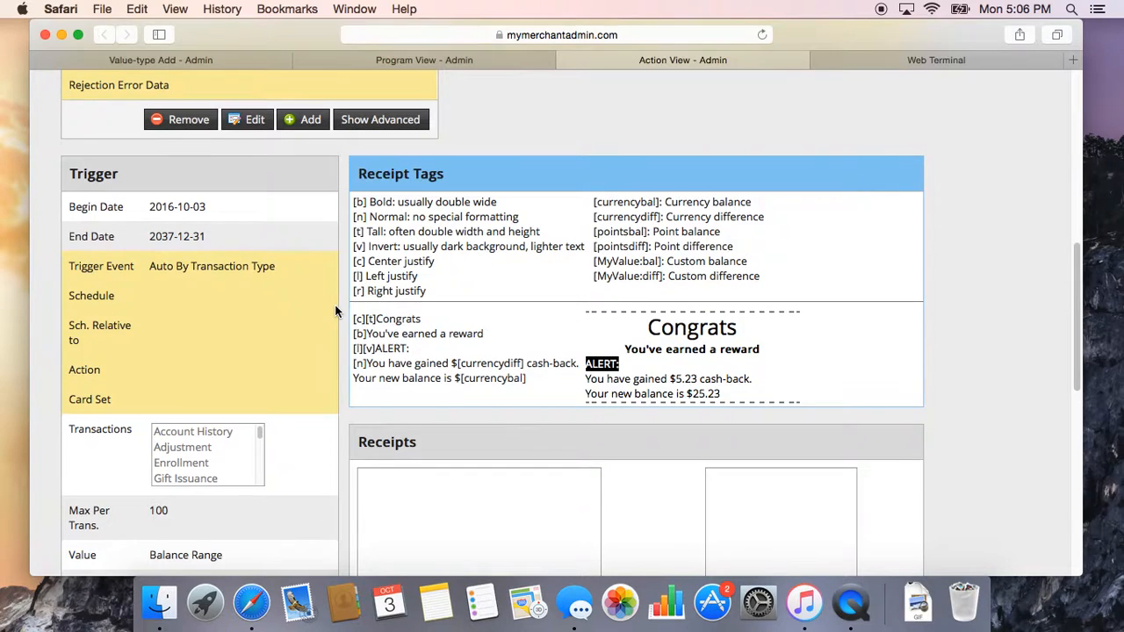
scroll(335, 304, "down", 1)
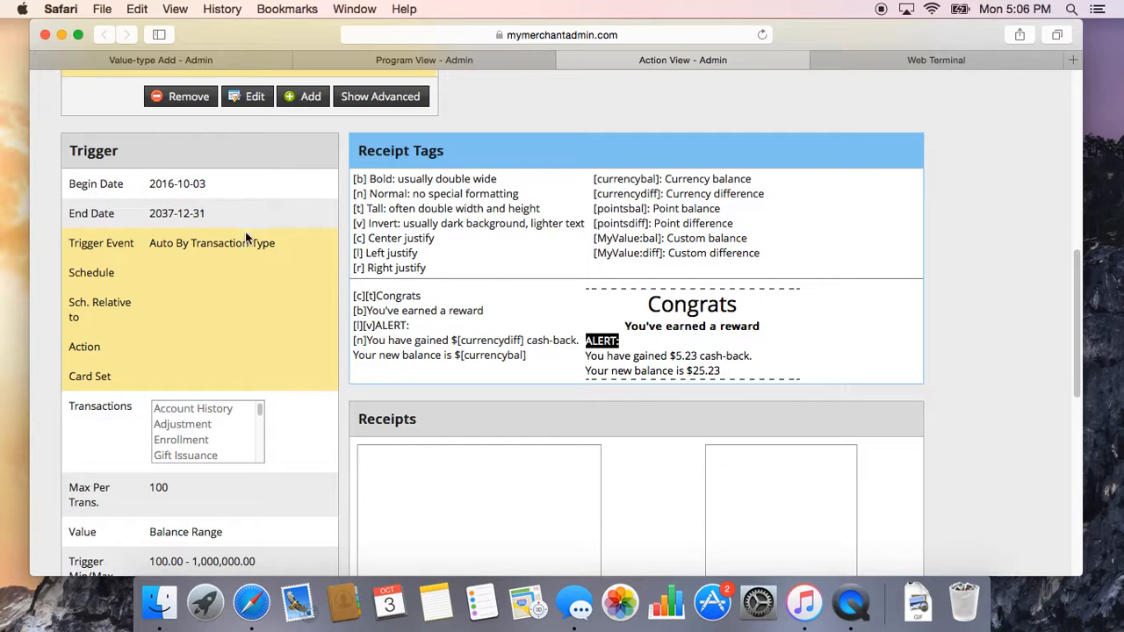
scroll(307, 269, "down", 1)
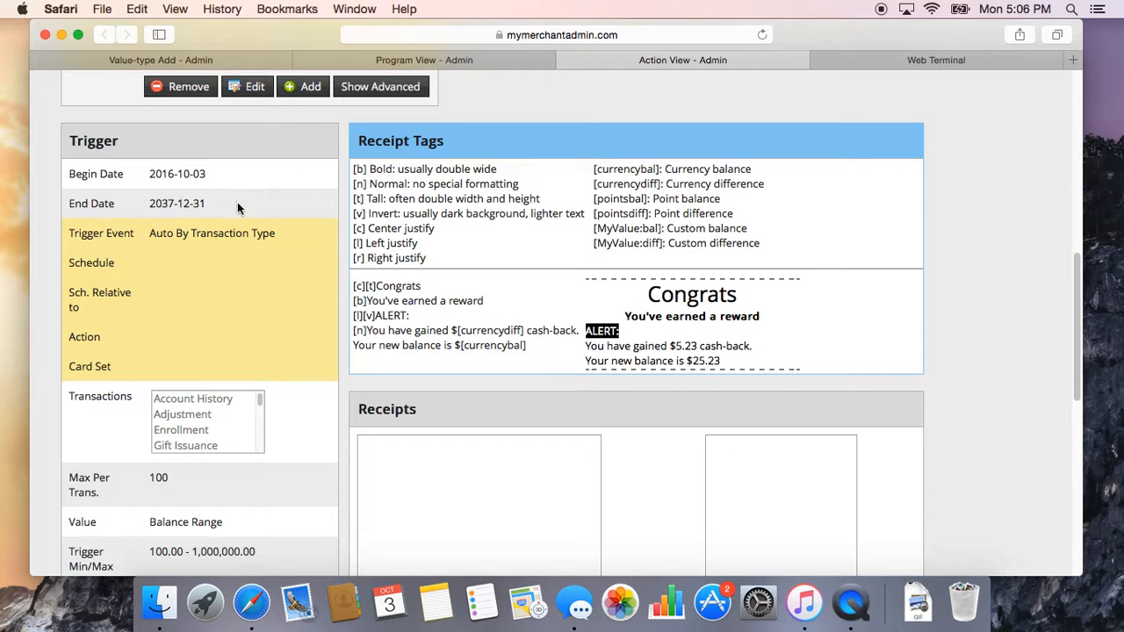
scroll(306, 273, "down", 3)
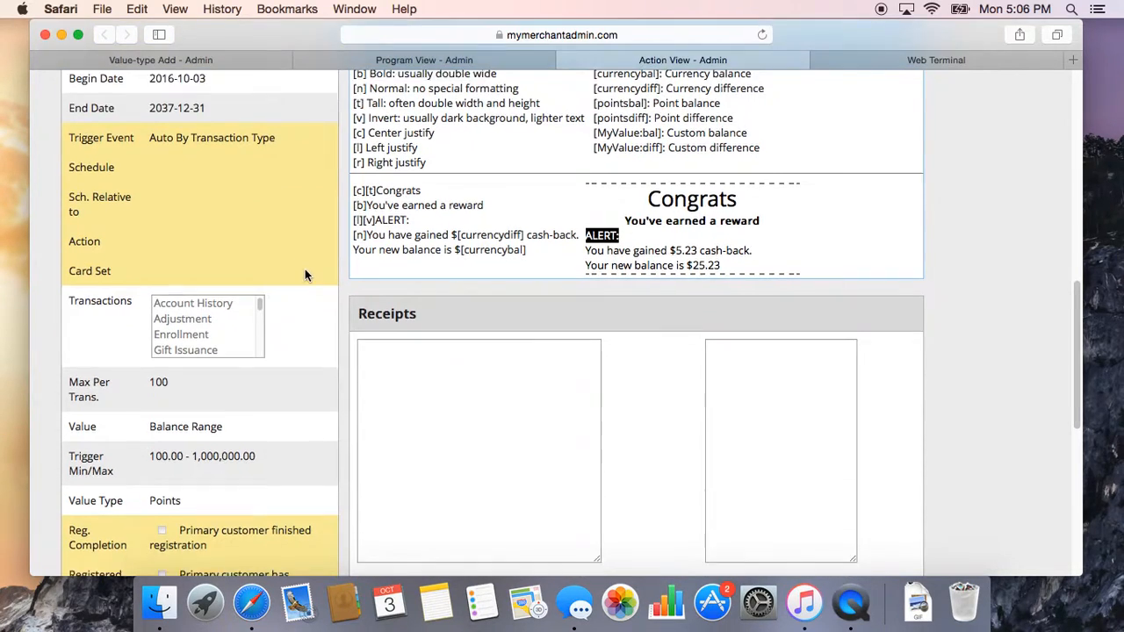
scroll(306, 269, "down", 3)
scroll(220, 267, "down", 1)
scroll(221, 273, "down", 3)
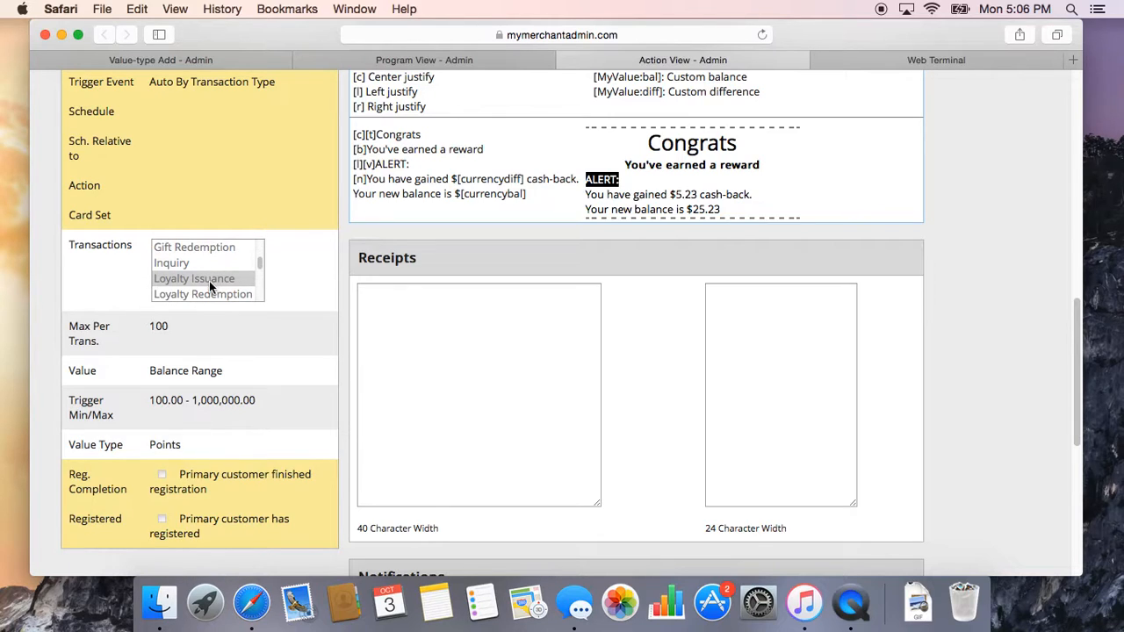
scroll(211, 280, "down", 1)
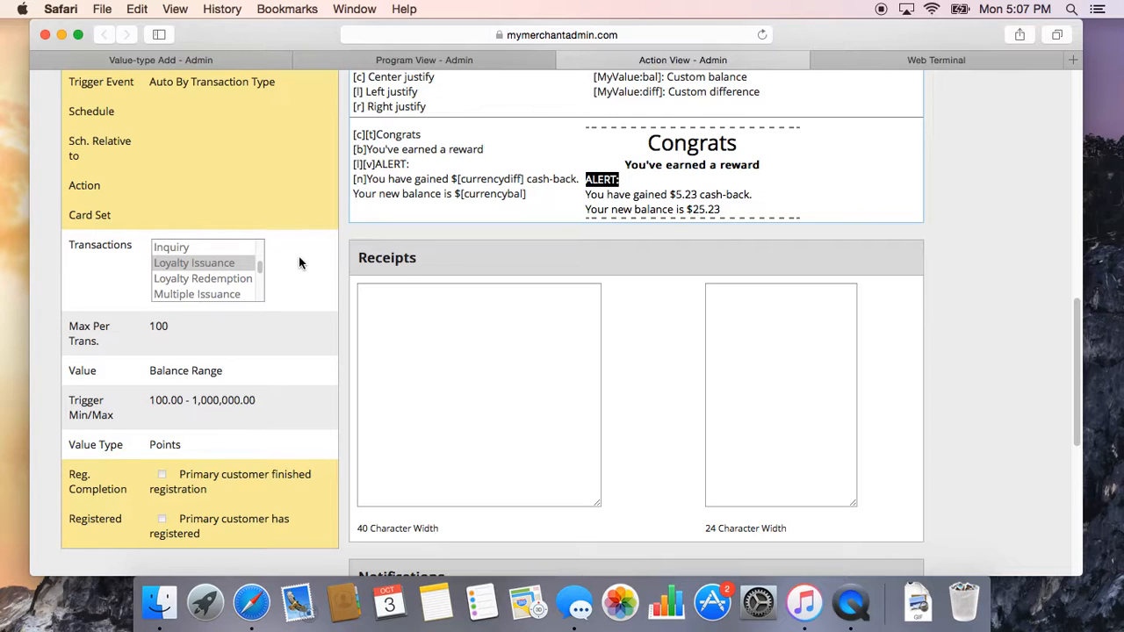
scroll(299, 285, "down", 1)
scroll(295, 286, "down", 1)
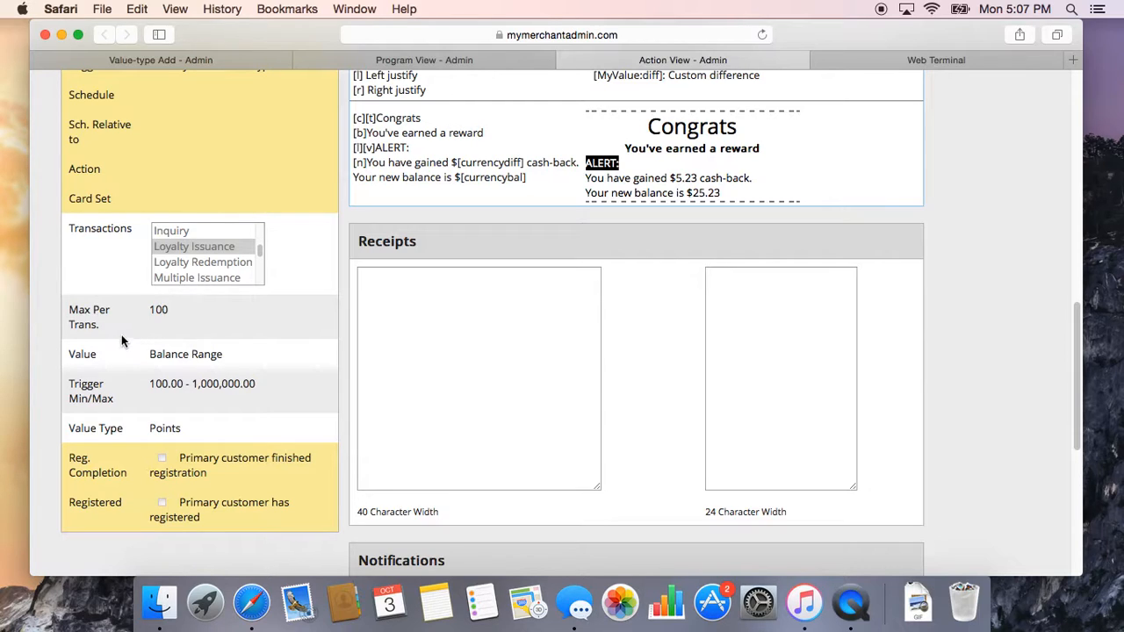
Step: Review how the trigger's transaction type, maximum per transaction, balance range and value type work together, and glance over the Receipts and Notifications sections
scroll(170, 335, "down", 1)
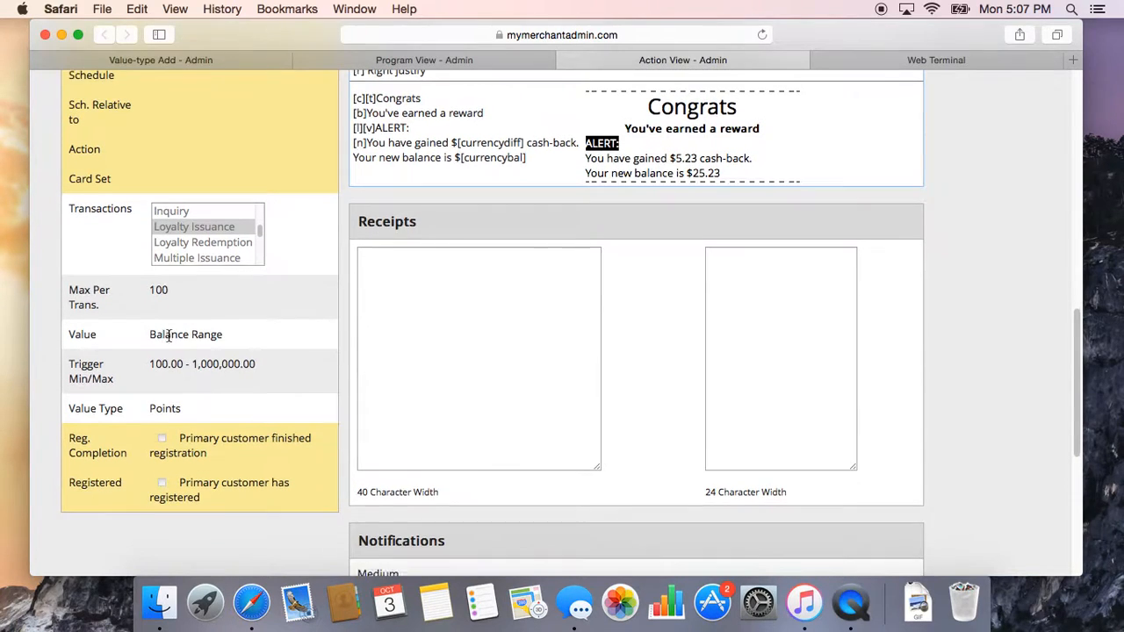
scroll(170, 335, "down", 1)
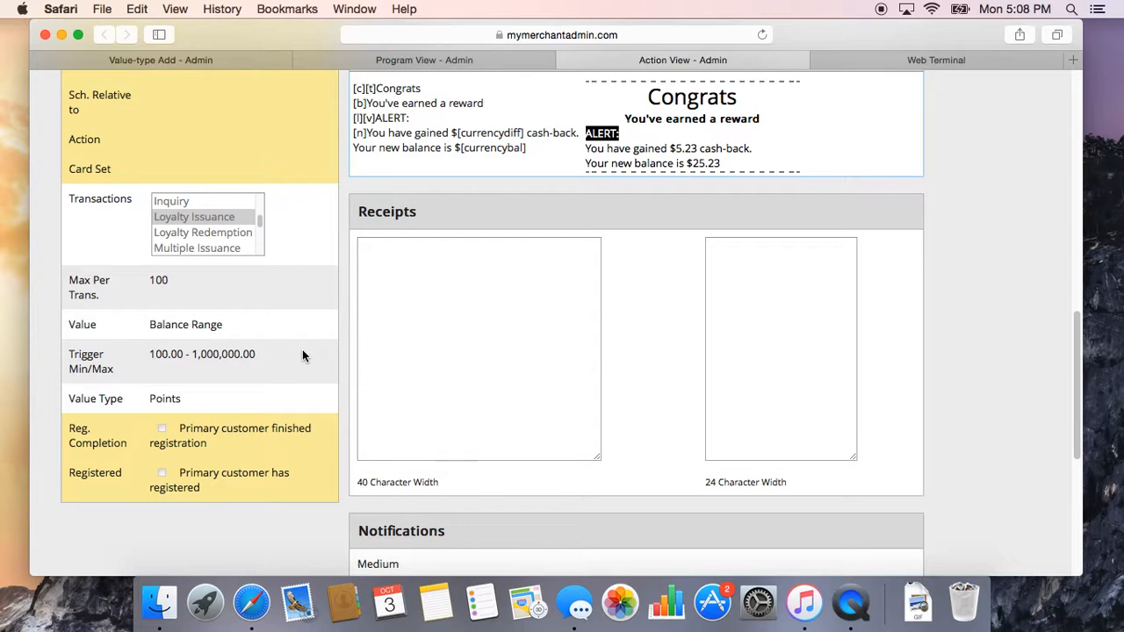
scroll(284, 362, "down", 1)
scroll(284, 363, "down", 2)
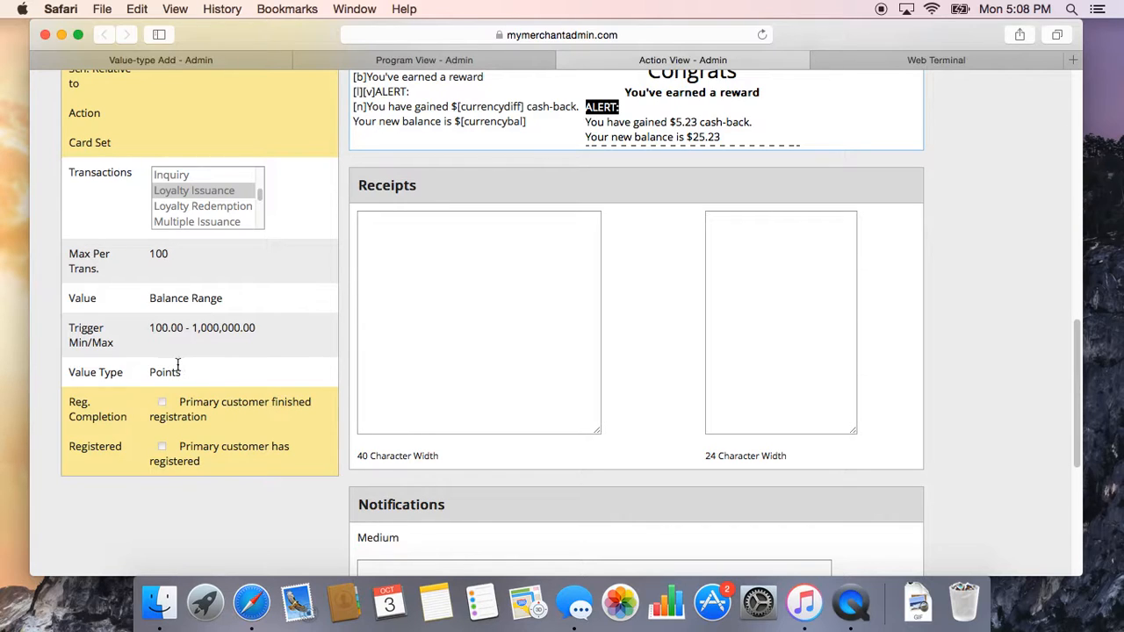
scroll(183, 368, "up", 1)
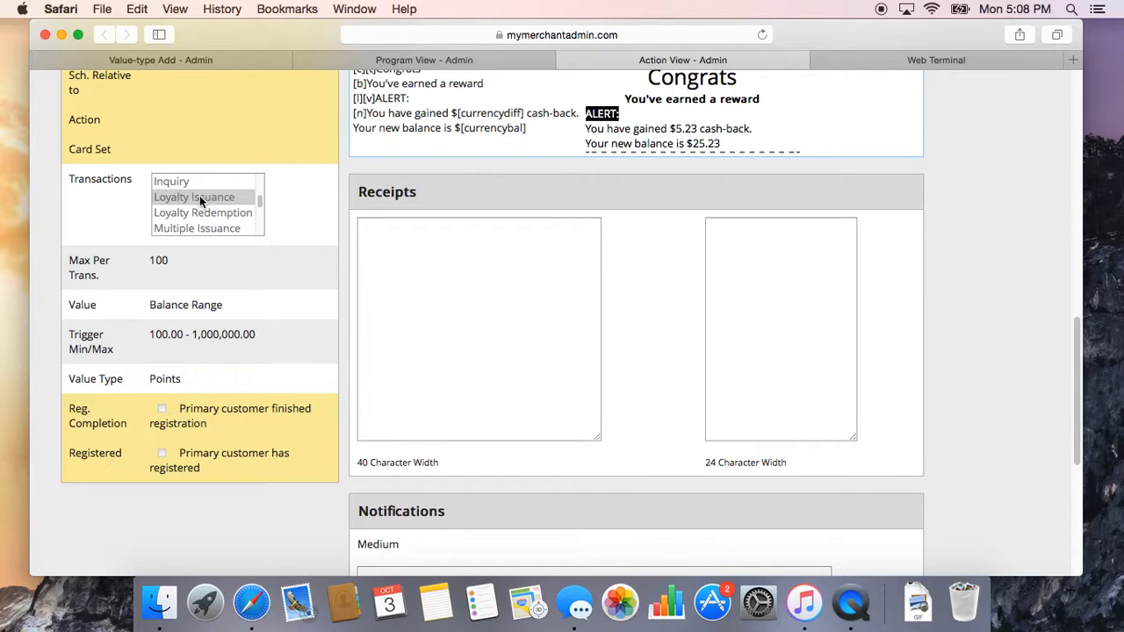
left_click(159, 262)
double_click(159, 262)
scroll(221, 319, "down", 5)
scroll(226, 319, "up", 5)
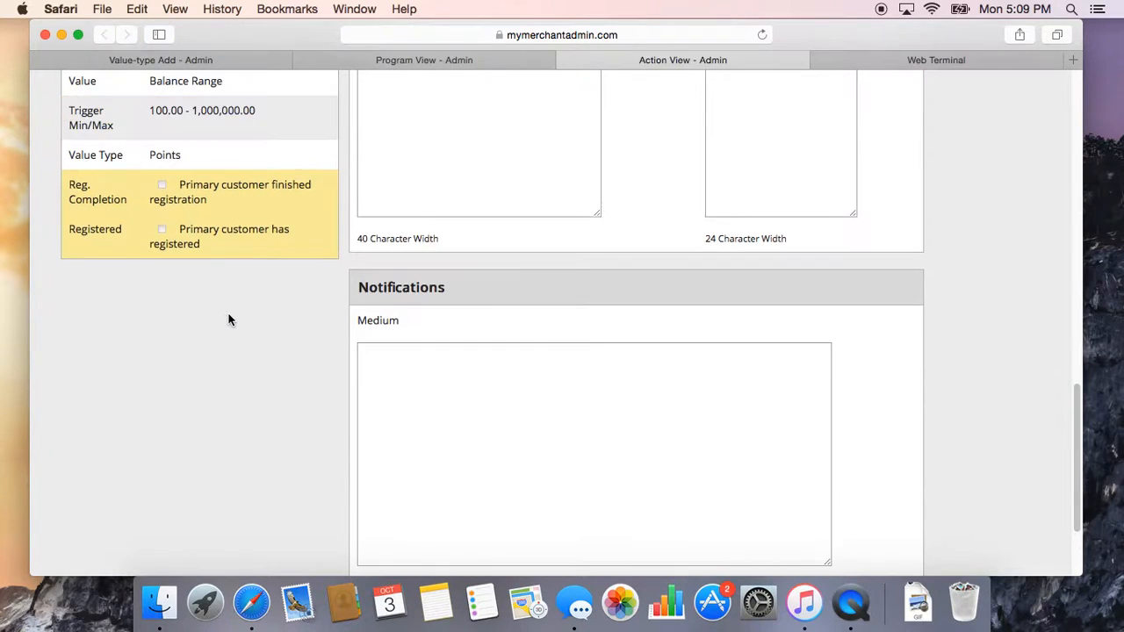
scroll(219, 323, "up", 5)
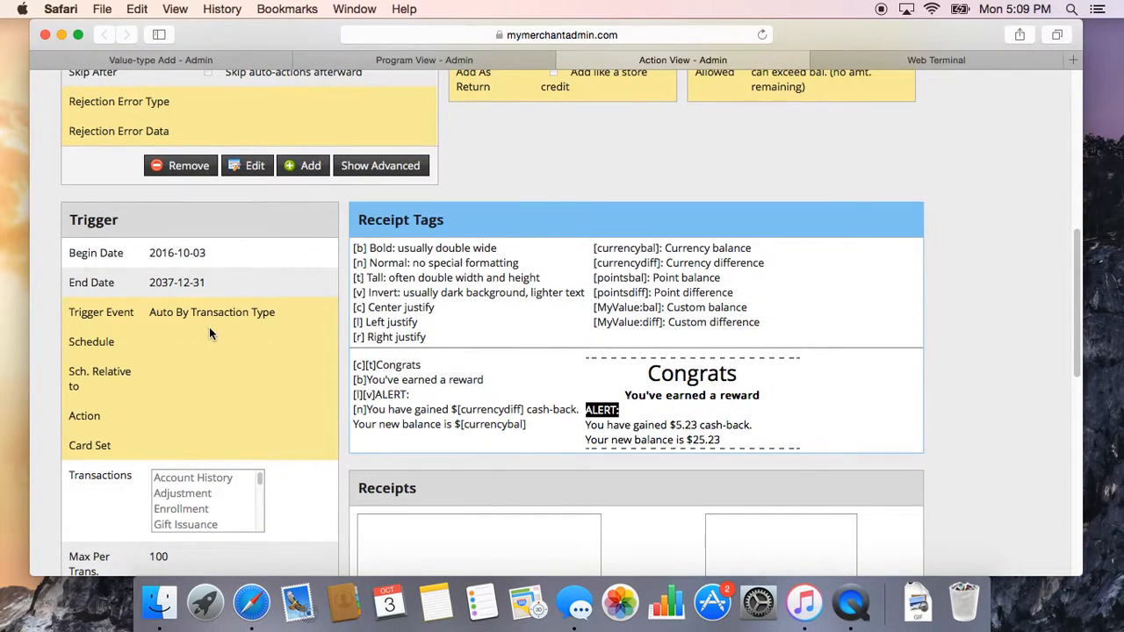
scroll(211, 328, "down", 2)
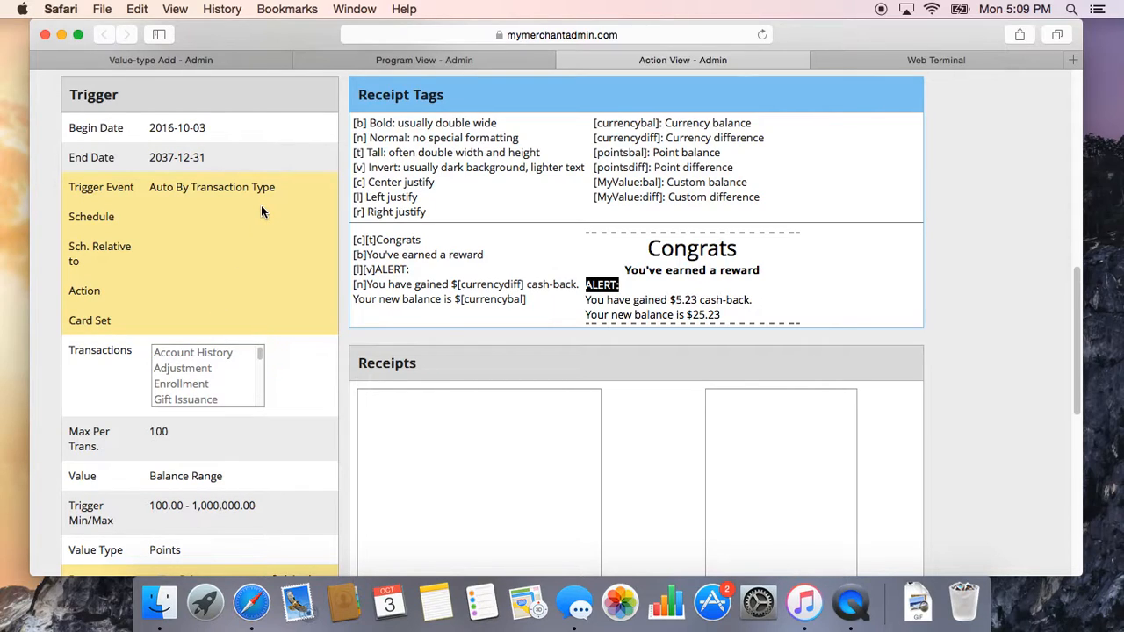
Step: Switch to the open Web Terminal and fill in a Loyalty Issuance with the copied account number and an amount of 150
left_click(920, 60)
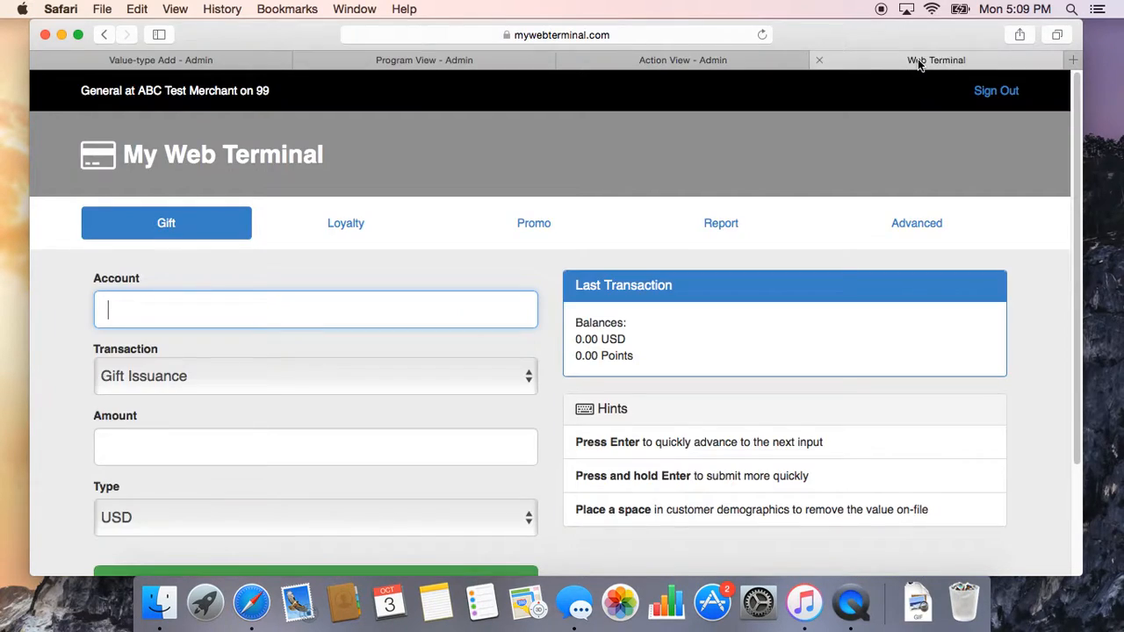
left_click(325, 223)
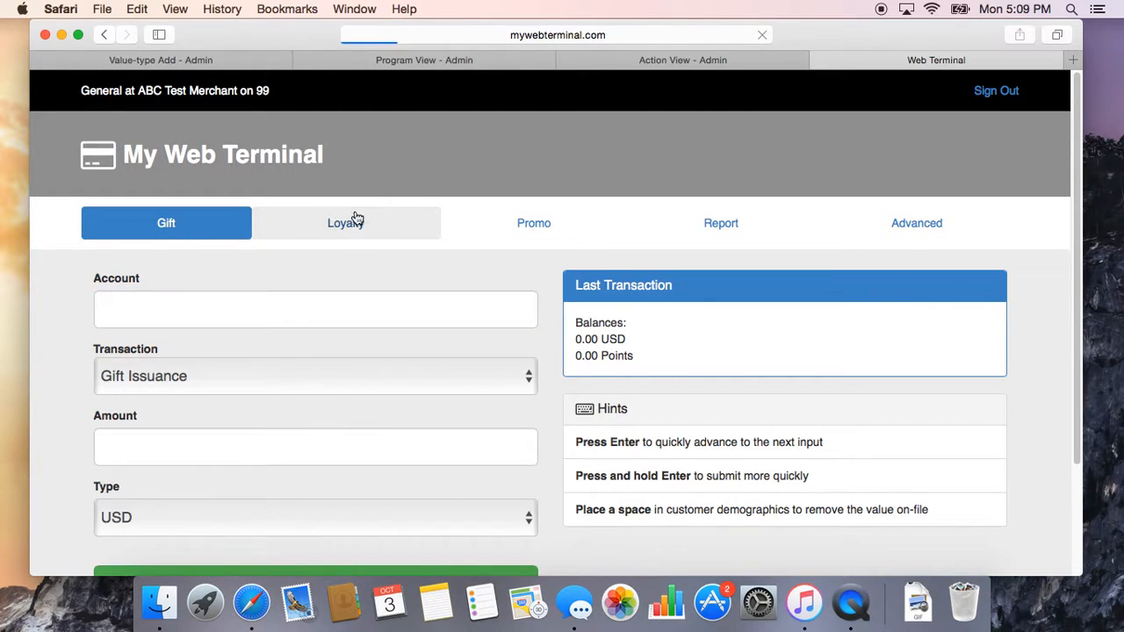
scroll(383, 233, "down", 2)
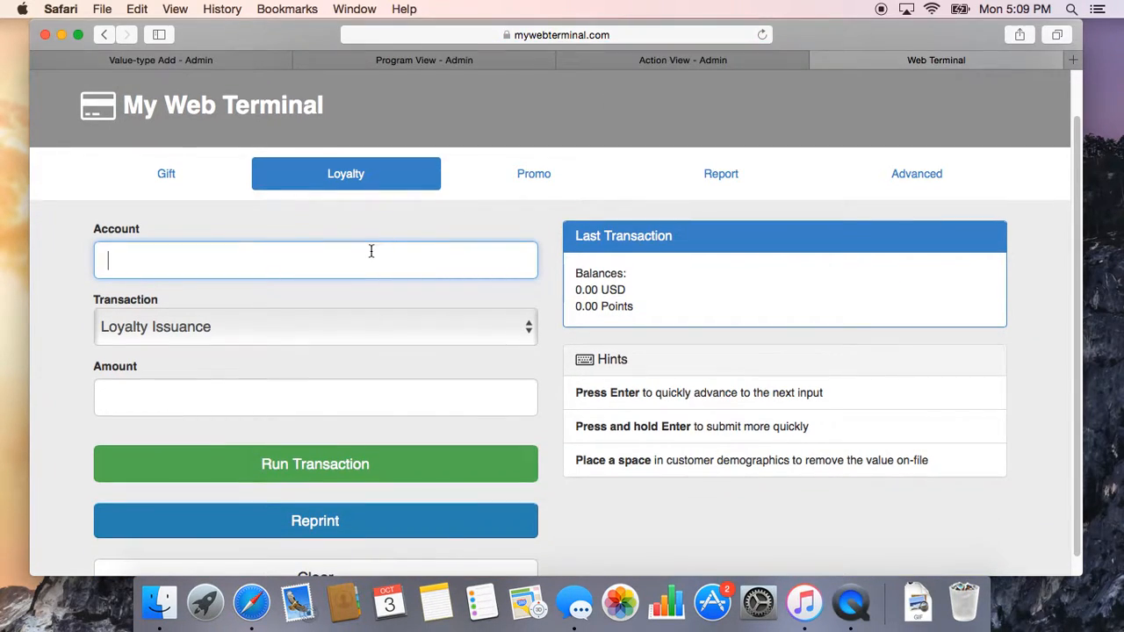
right_click(372, 254)
left_click(403, 292)
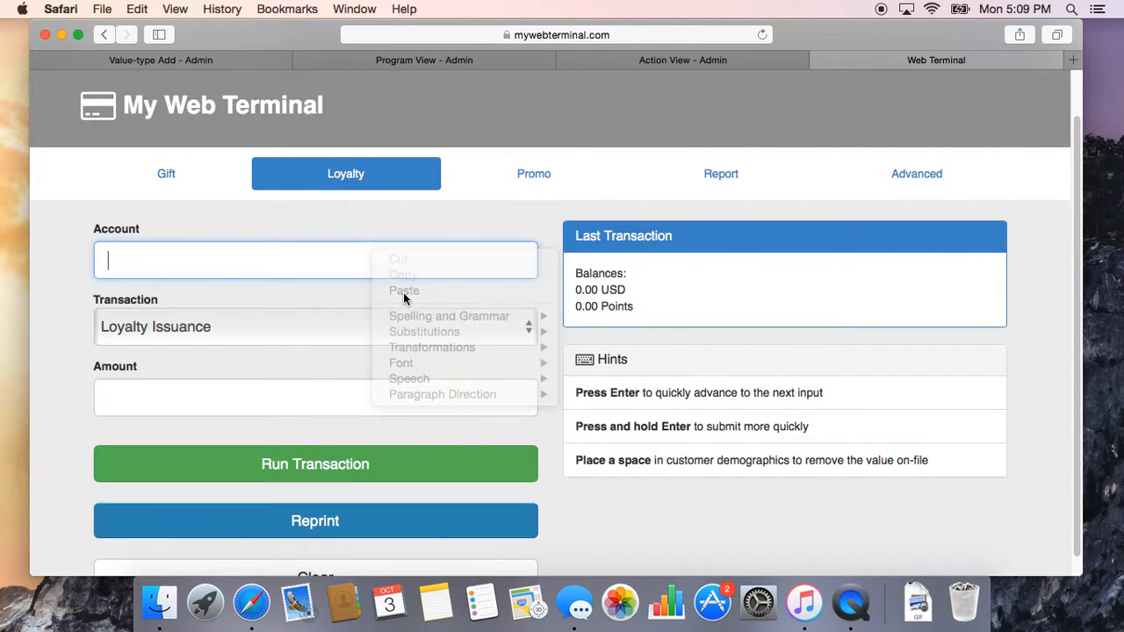
left_click(266, 396)
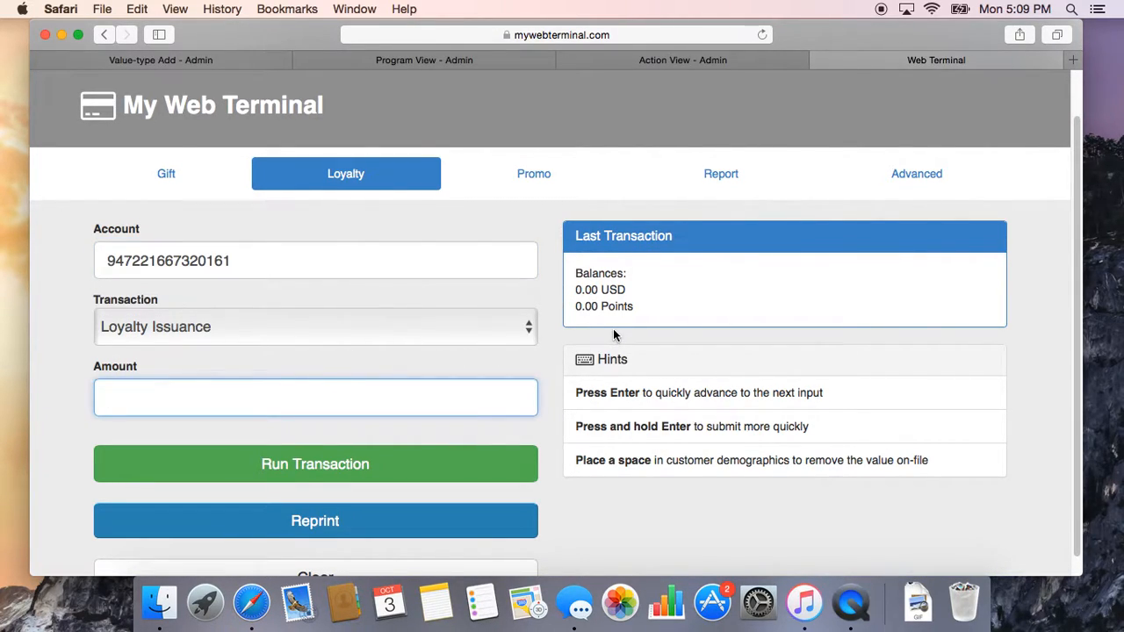
type("1")
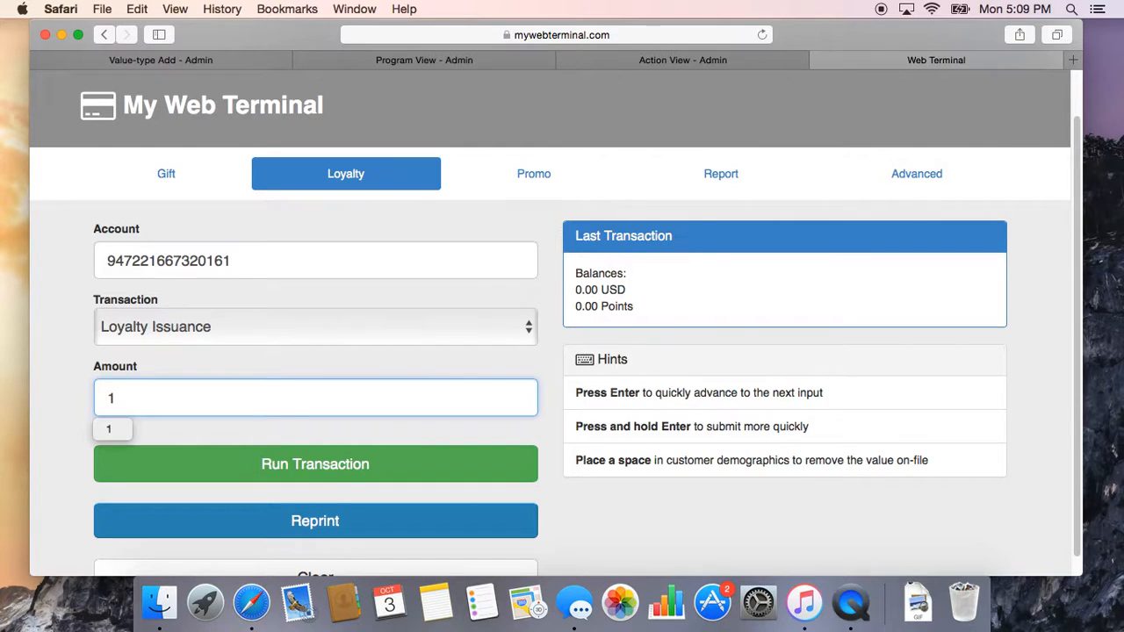
type("50")
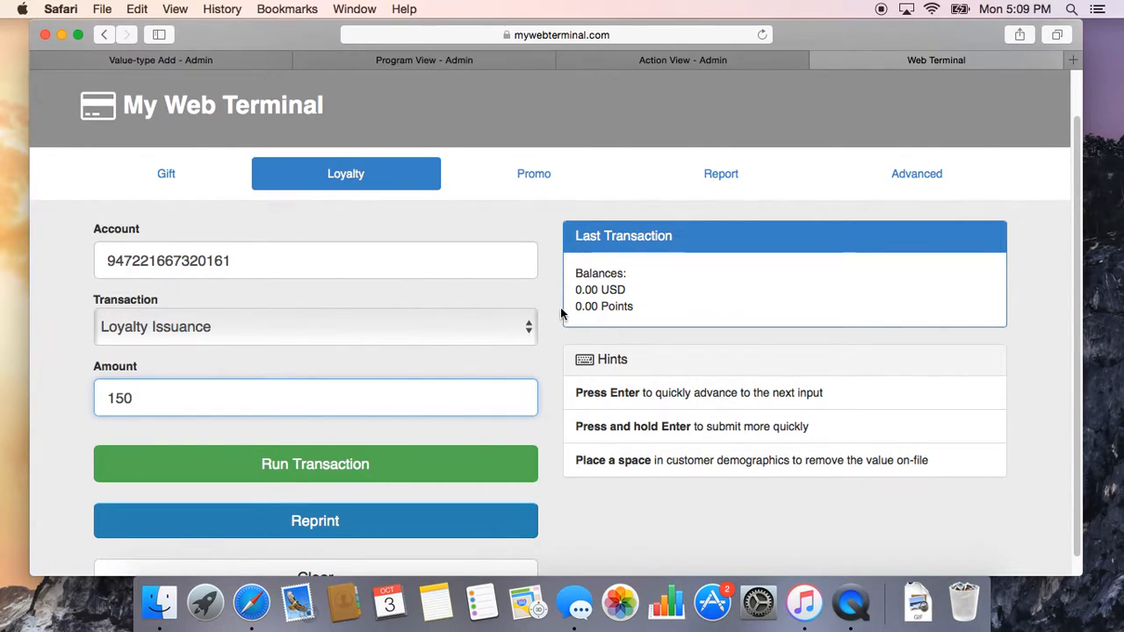
Step: Check the USD and points balances of the last transaction and run the prepared Loyalty Issuance
left_click_drag(577, 290, 626, 284)
left_click(643, 293)
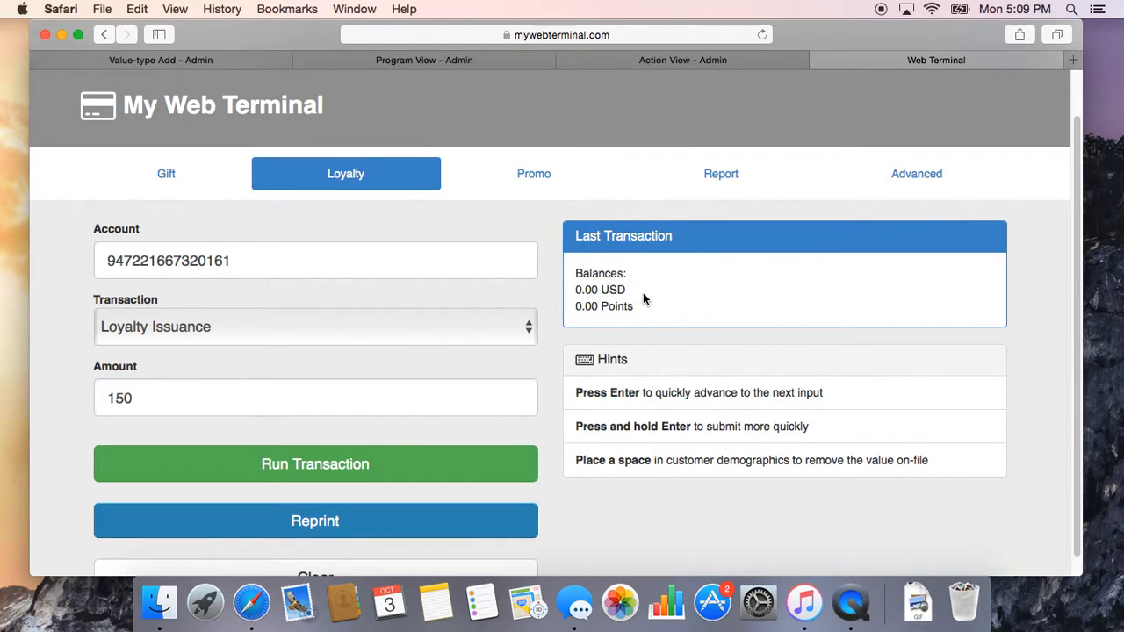
left_click(575, 305)
left_click_drag(575, 305, 655, 309)
left_click(654, 309)
left_click(349, 465)
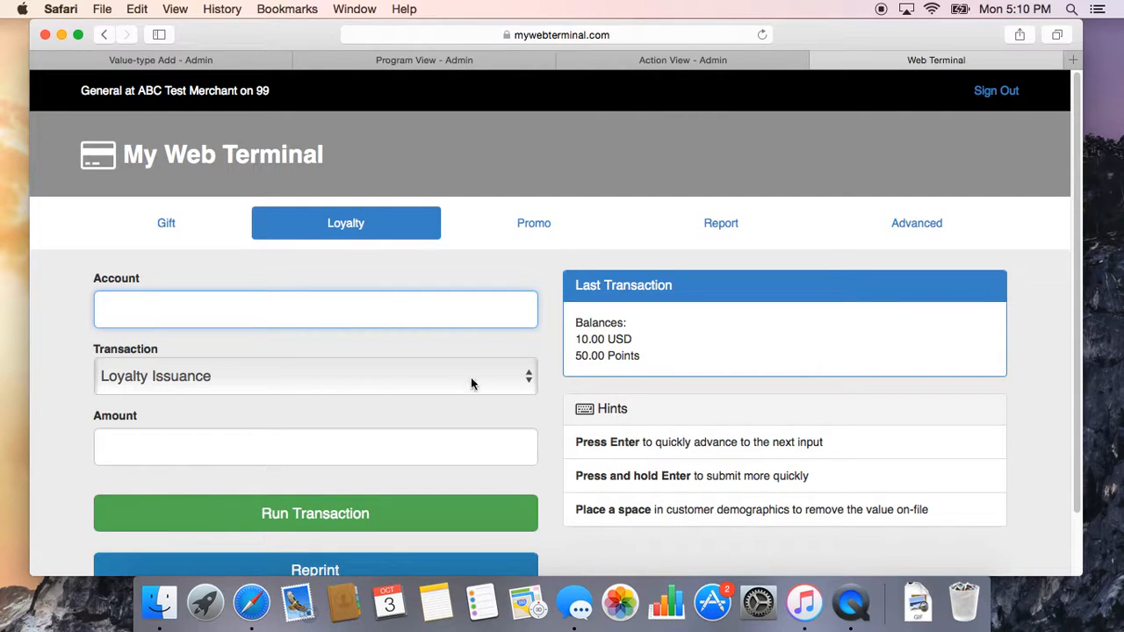
Step: Run a second Loyalty Issuance of 150 on the same account number
right_click(355, 305)
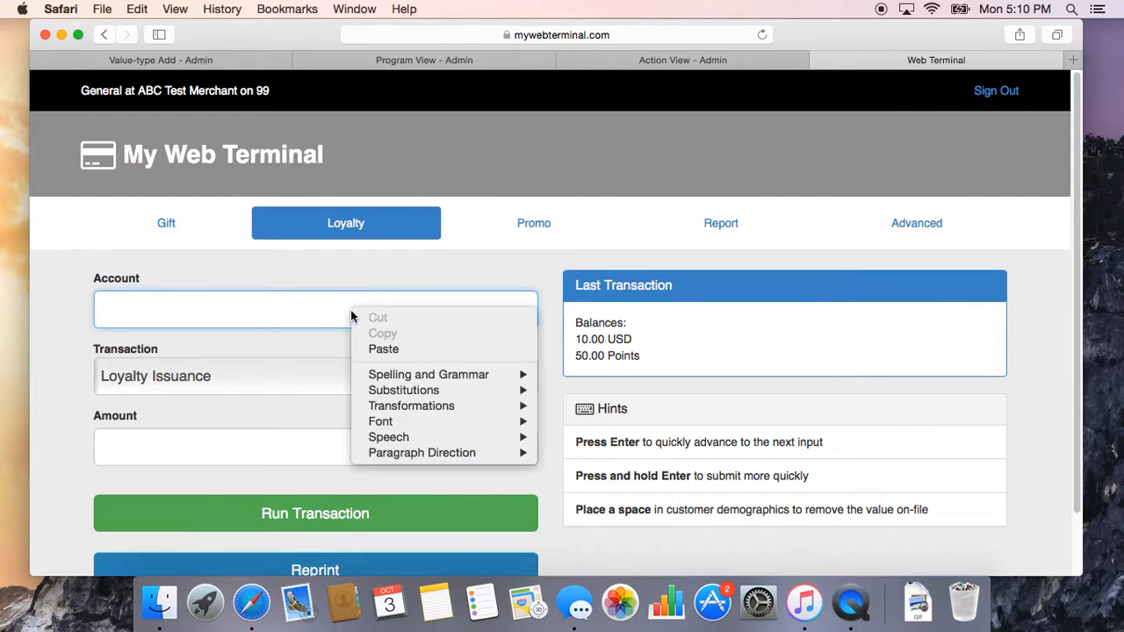
left_click(378, 349)
left_click(362, 453)
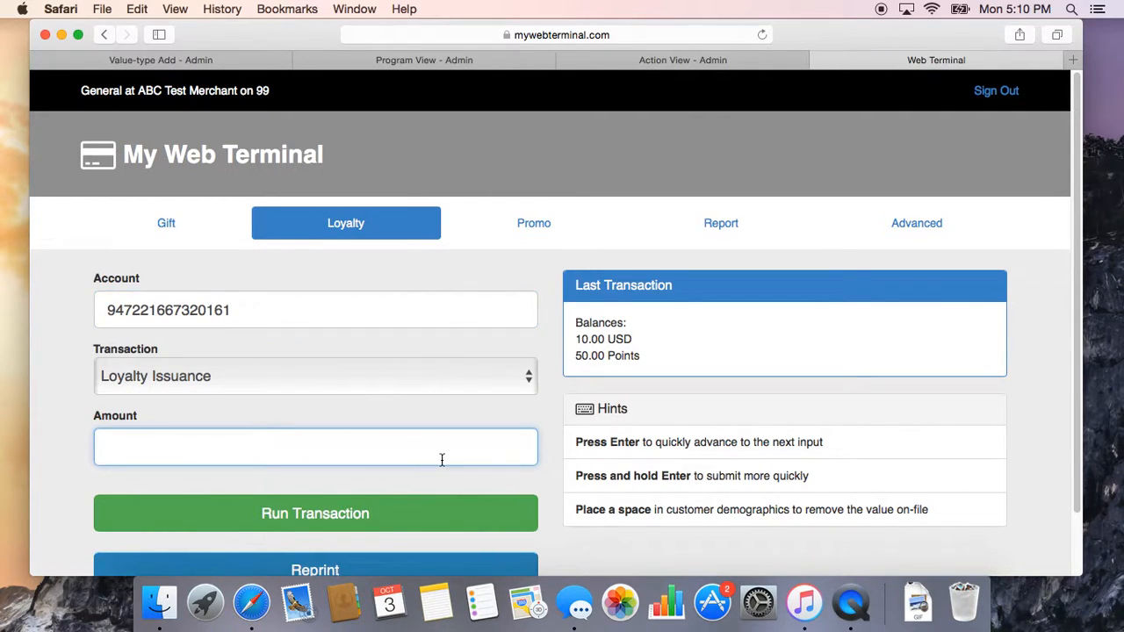
type("150")
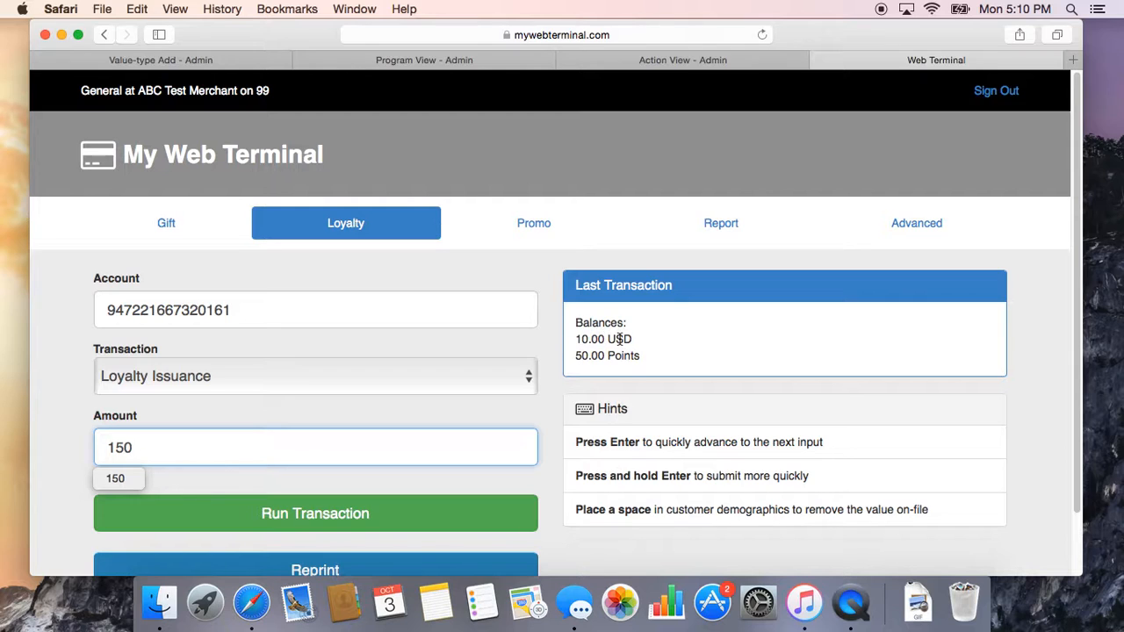
scroll(459, 424, "down", 1)
left_click(354, 472)
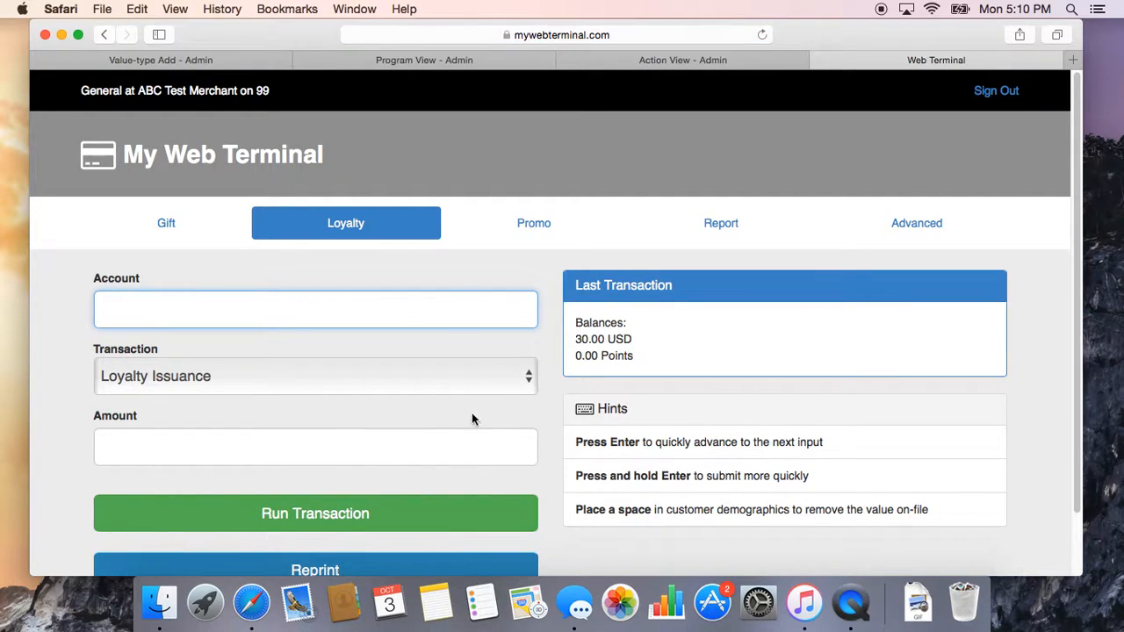
Step: Examine the points and USD balances after the second issuance
left_click_drag(576, 357, 636, 355)
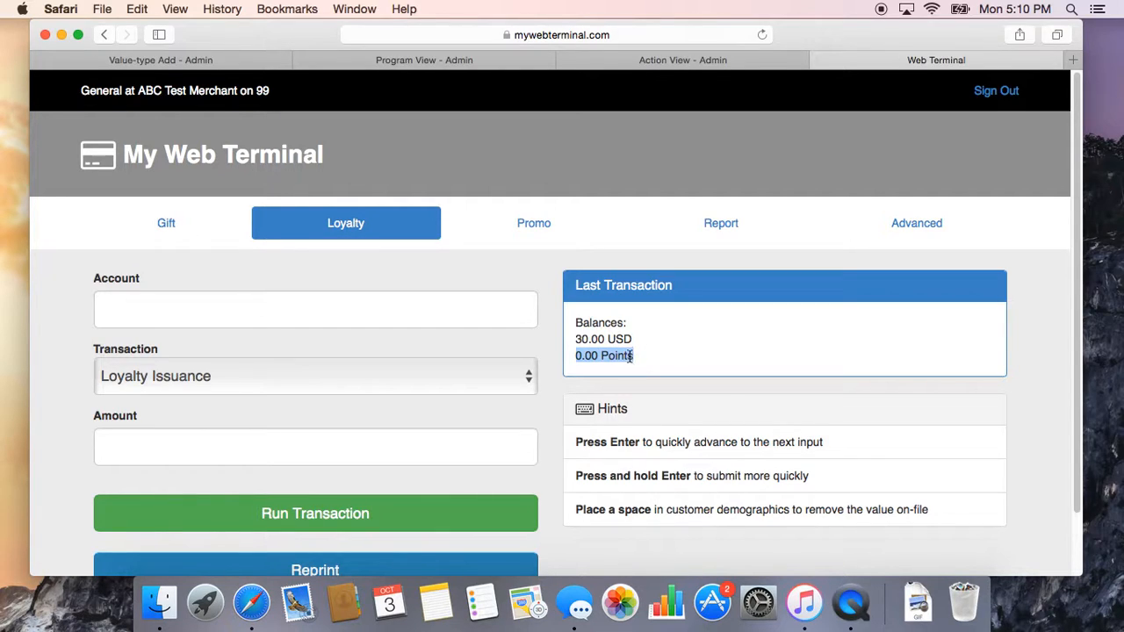
left_click(577, 341)
left_click_drag(577, 341, 635, 341)
left_click(650, 352)
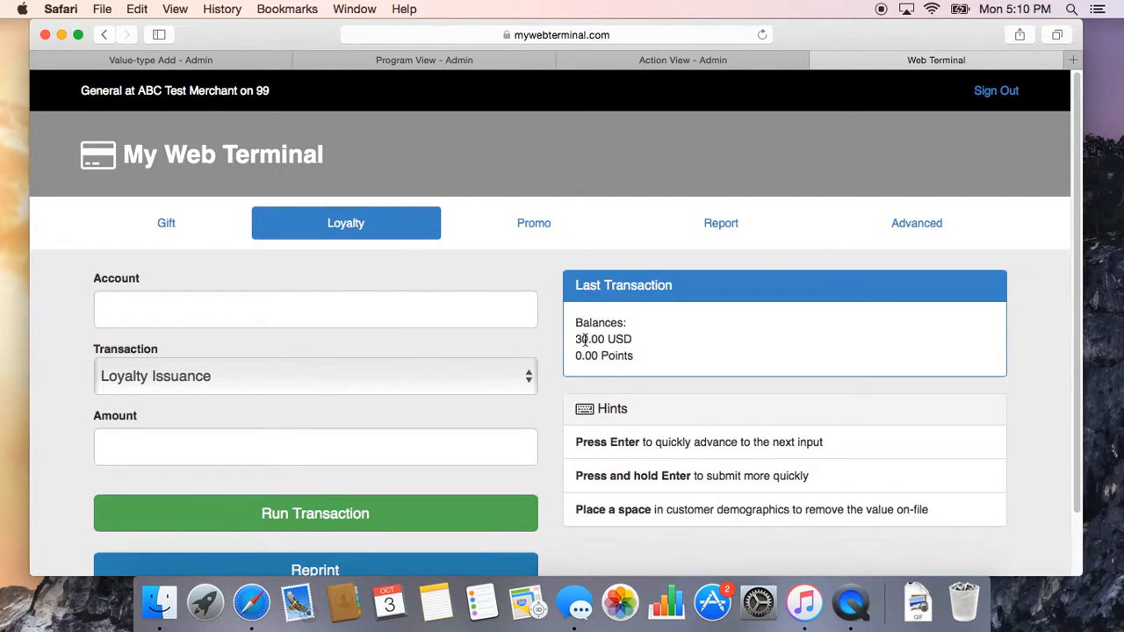
Step: Run a Gift Redemption of 30.00 on the same account number
left_click(183, 225)
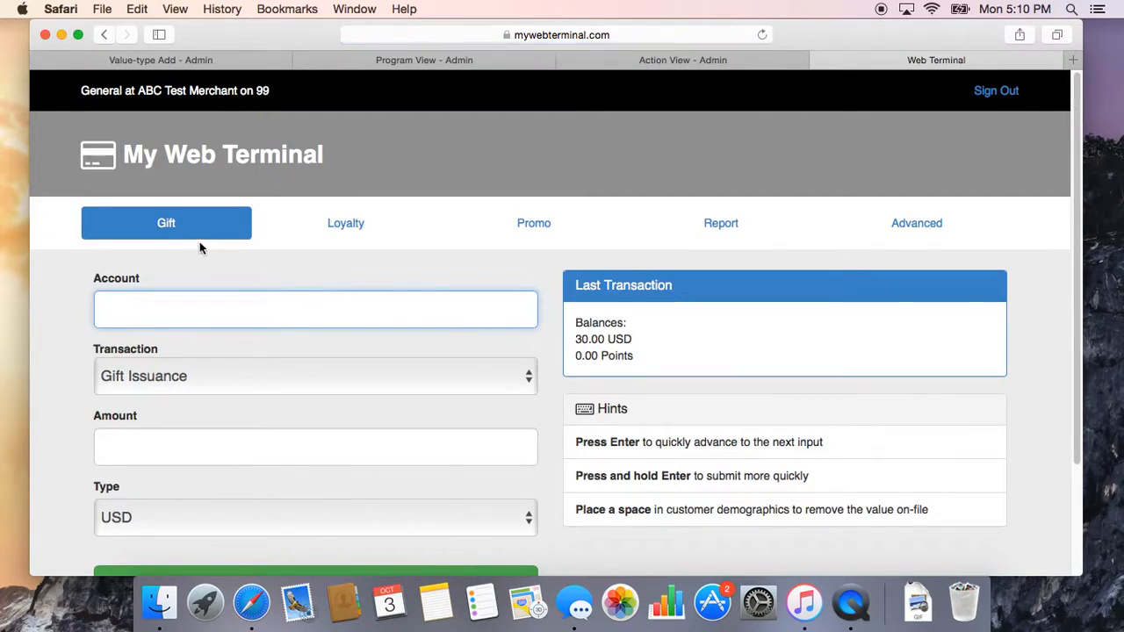
right_click(270, 311)
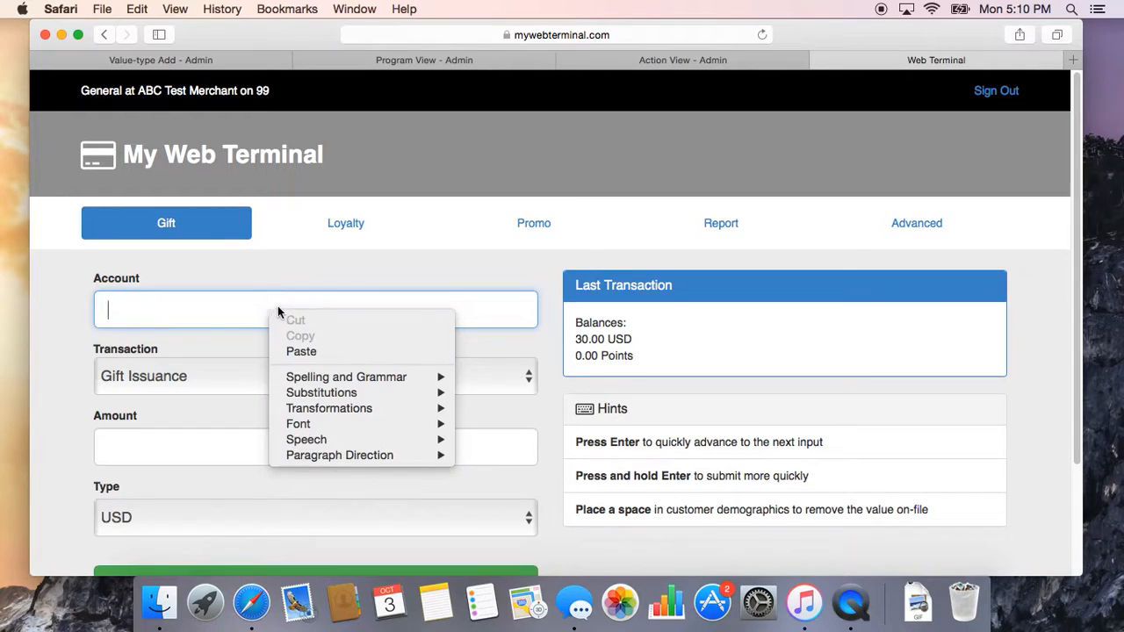
left_click(318, 353)
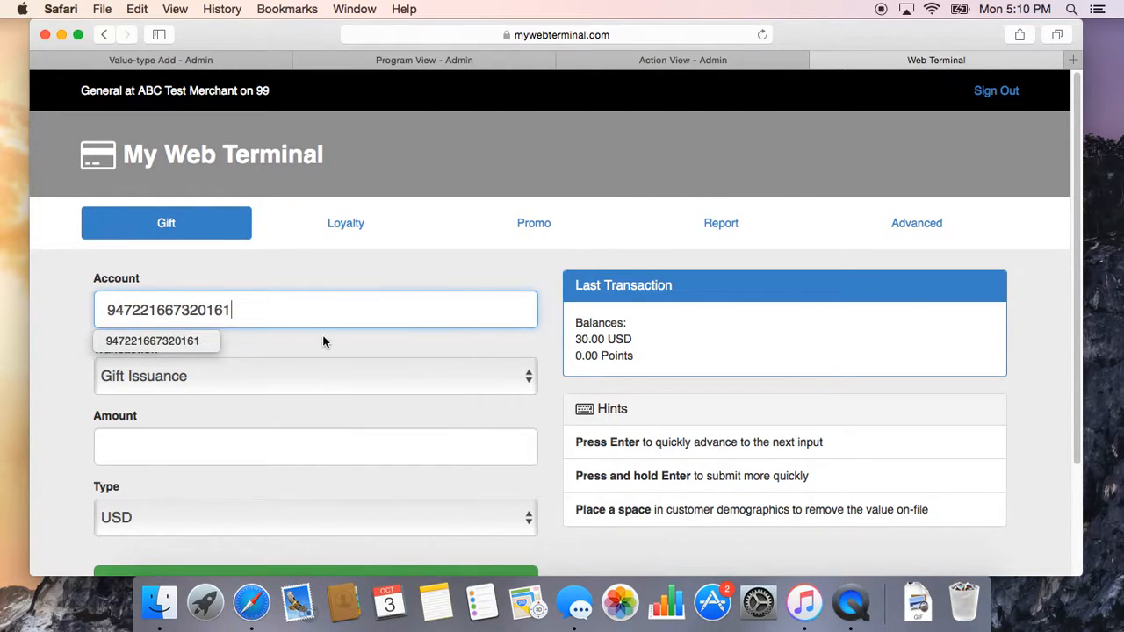
left_click(251, 381)
left_click(252, 397)
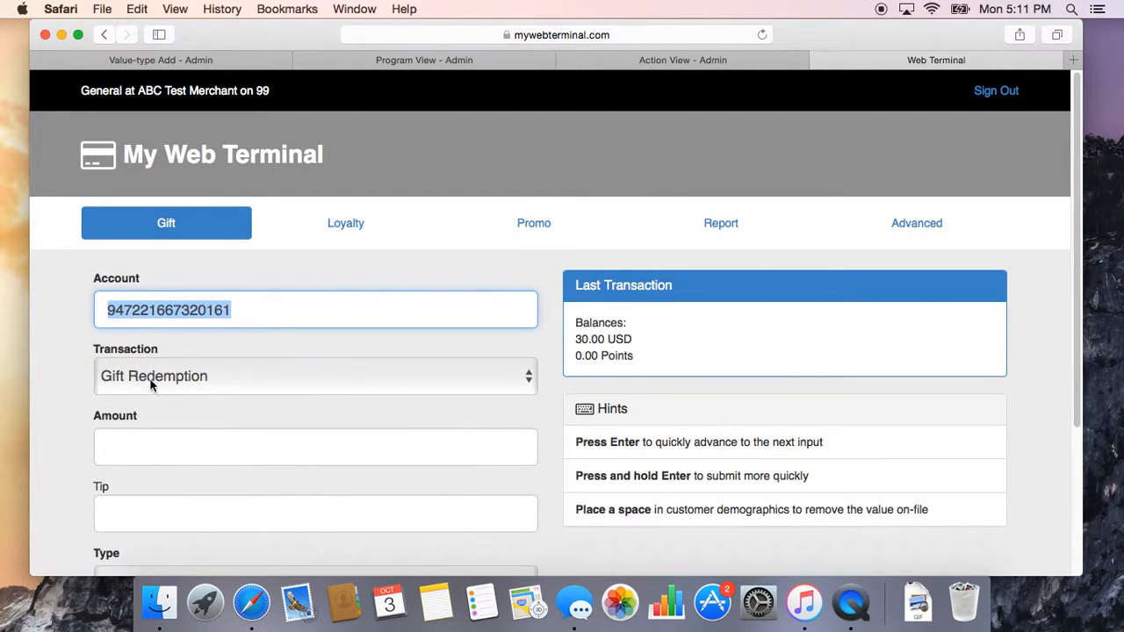
left_click(217, 450)
type("30.00")
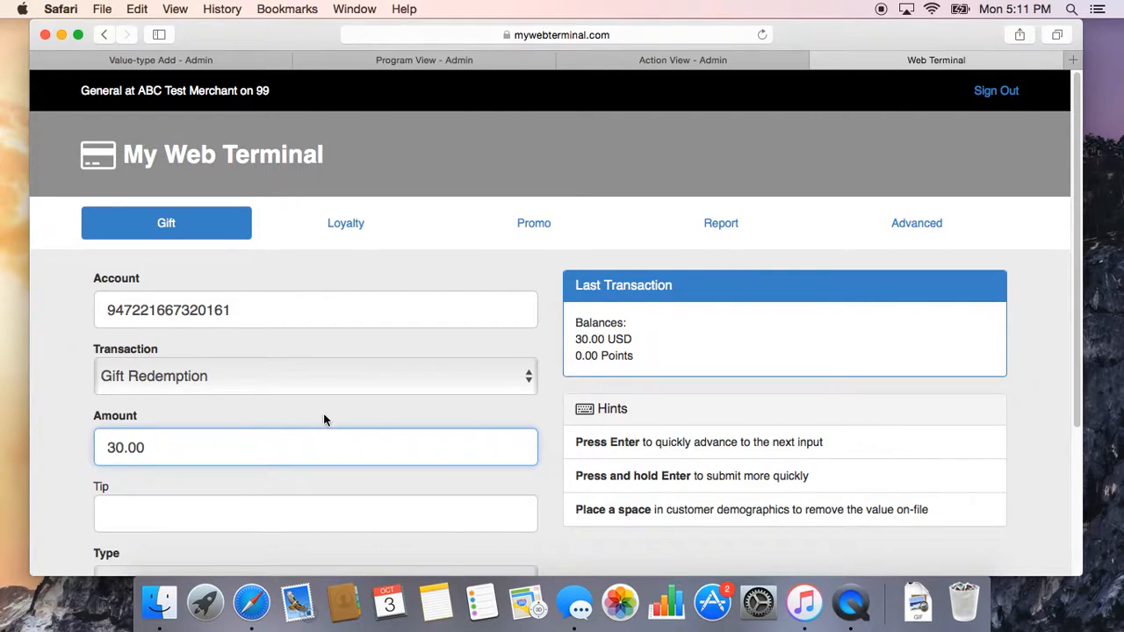
scroll(323, 413, "down", 3)
left_click(352, 452)
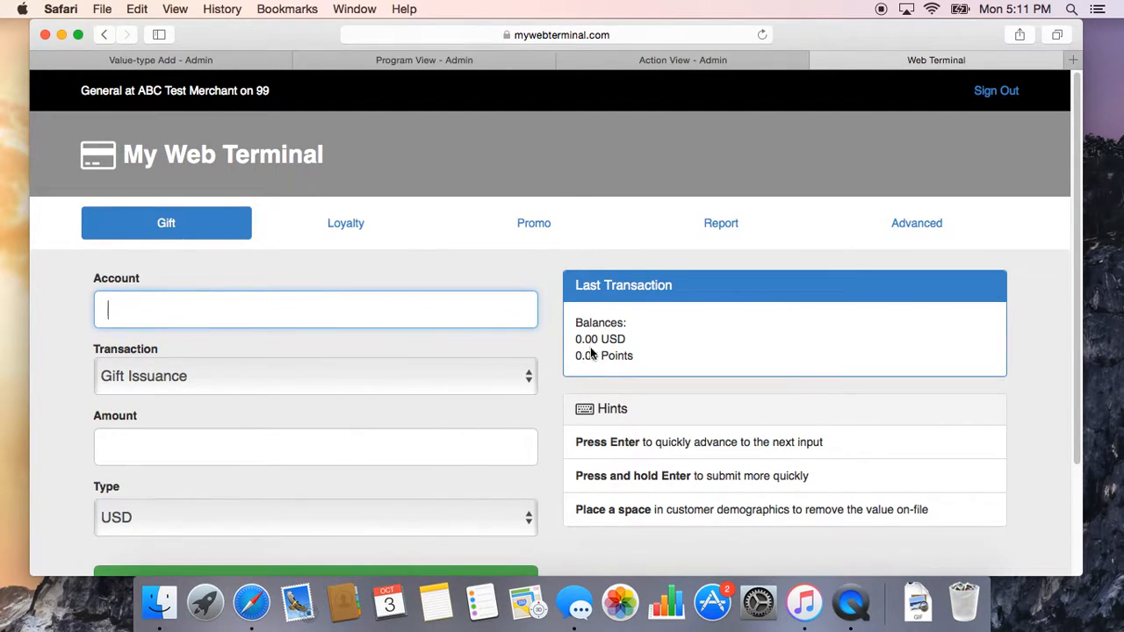
Step: Check the account's USD and points balances after the redemption
left_click(578, 323)
left_click_drag(577, 323, 642, 358)
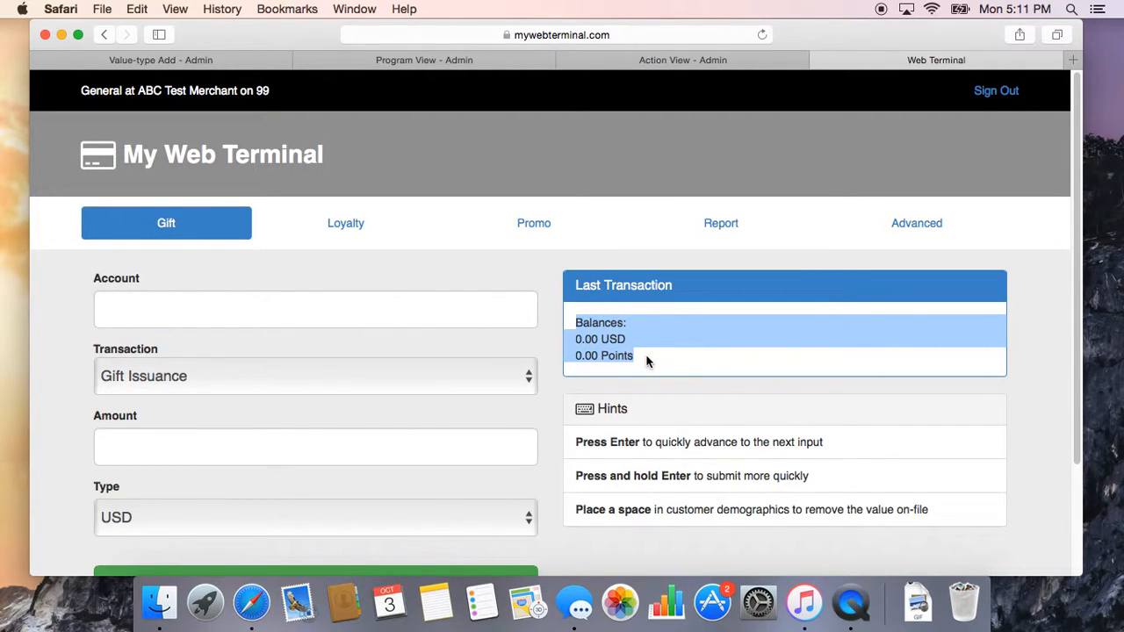
left_click(648, 361)
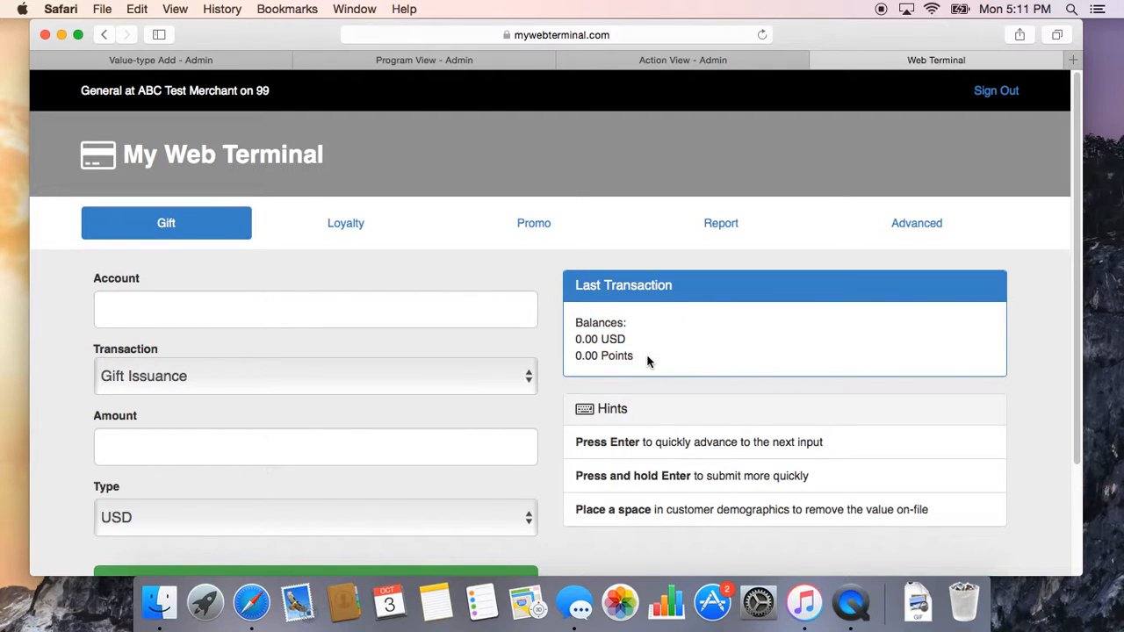